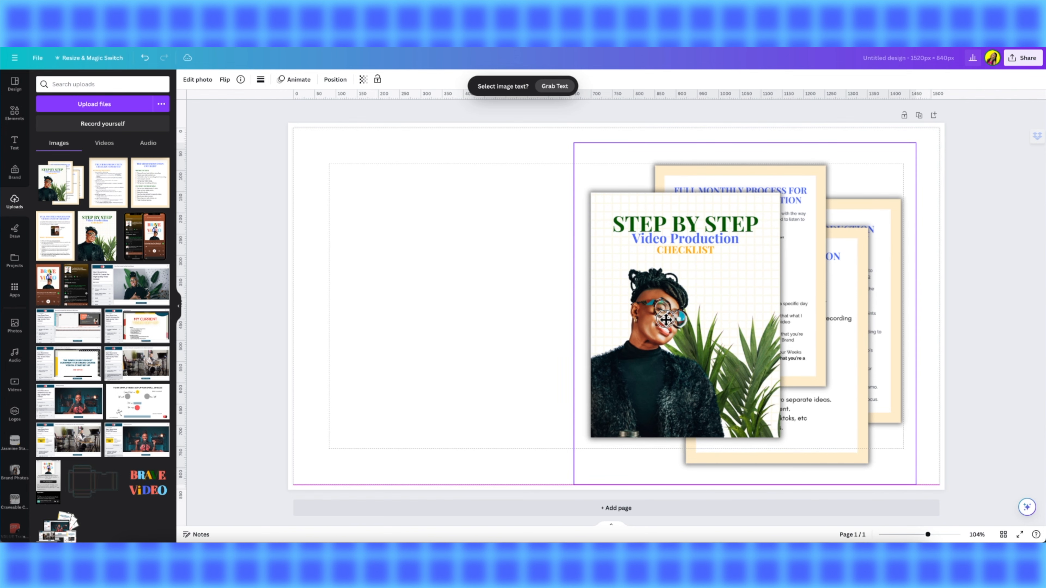
- Nudge the stacked checklist mockup image slightly to the left on the canvas
left_click(346, 298)
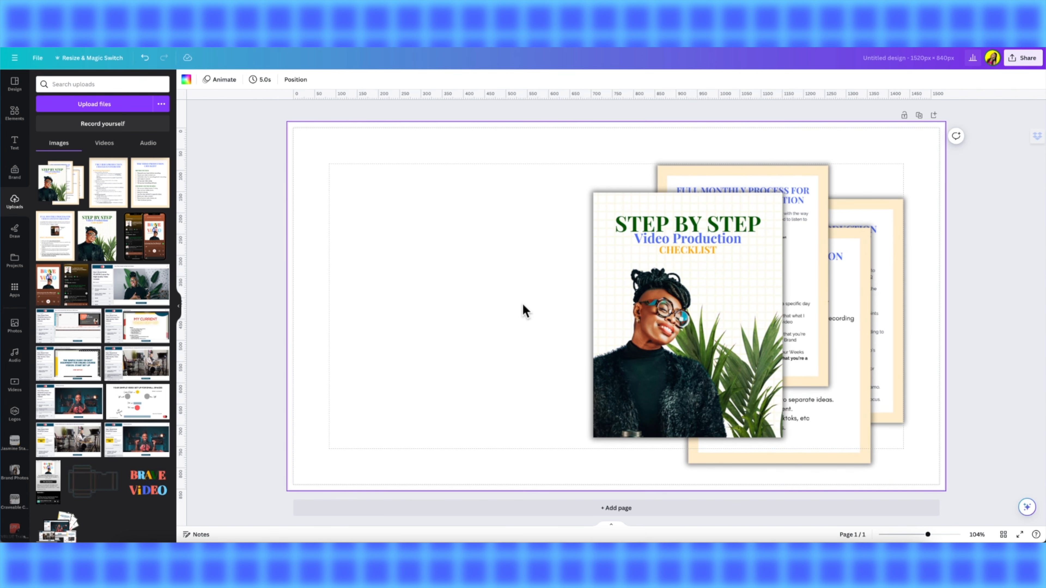
left_click_drag(754, 307, 749, 303)
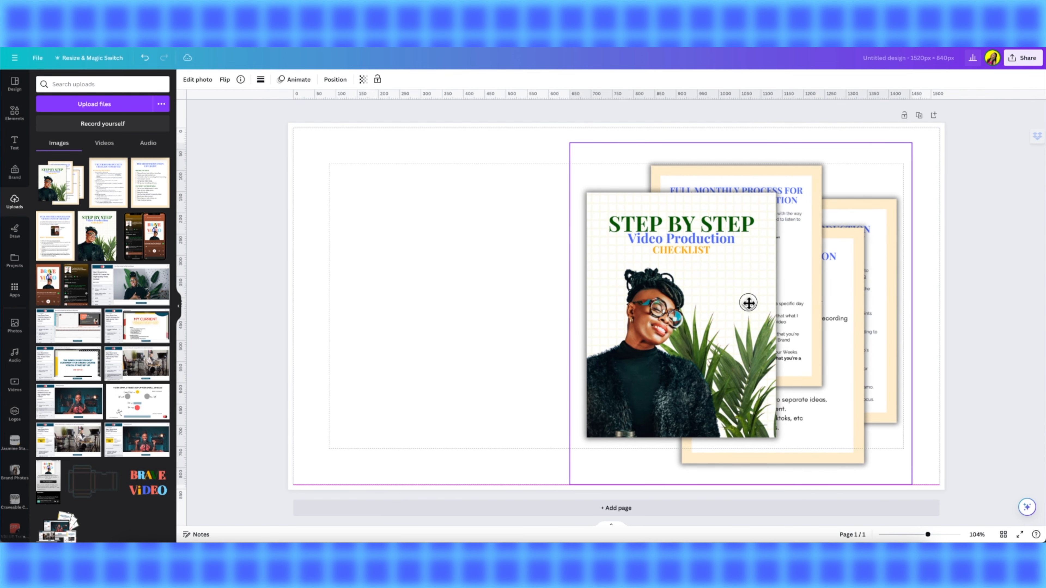
left_click(434, 308)
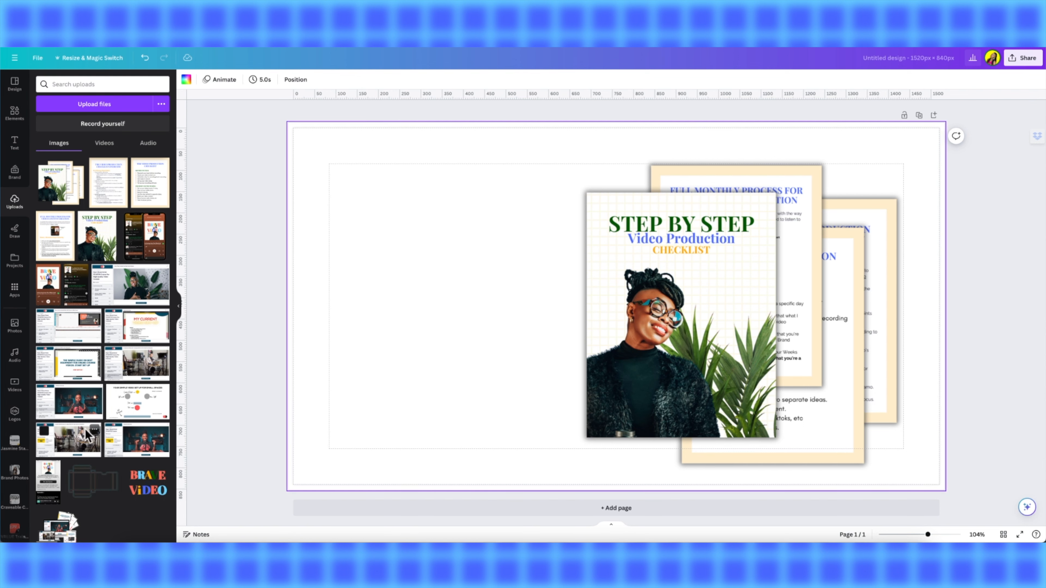
scroll(91, 434, "down", 3)
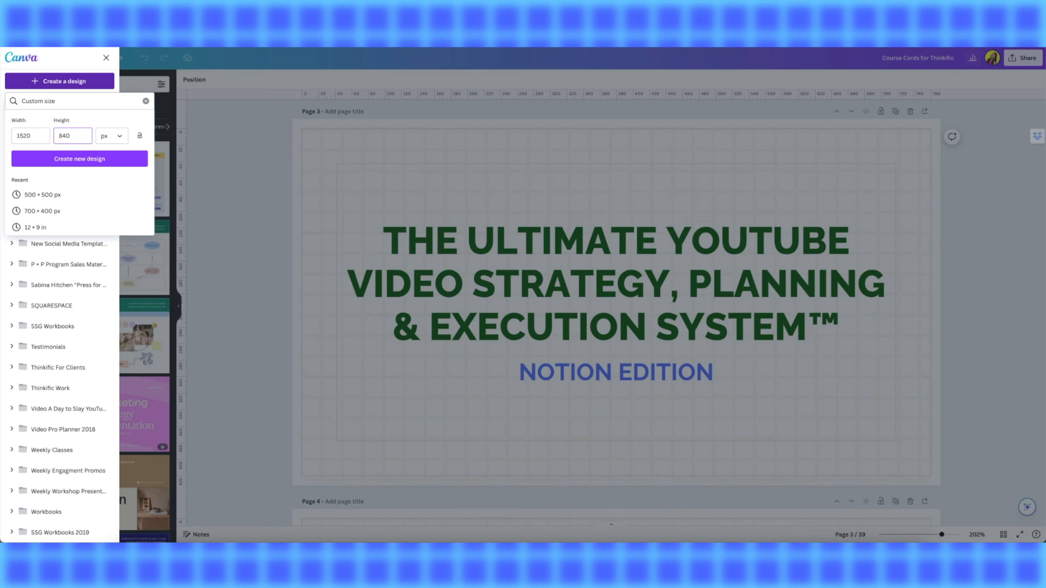
- Select the grid background on page 3 of the Course Cards for Thinkific design to copy it
left_click(552, 187)
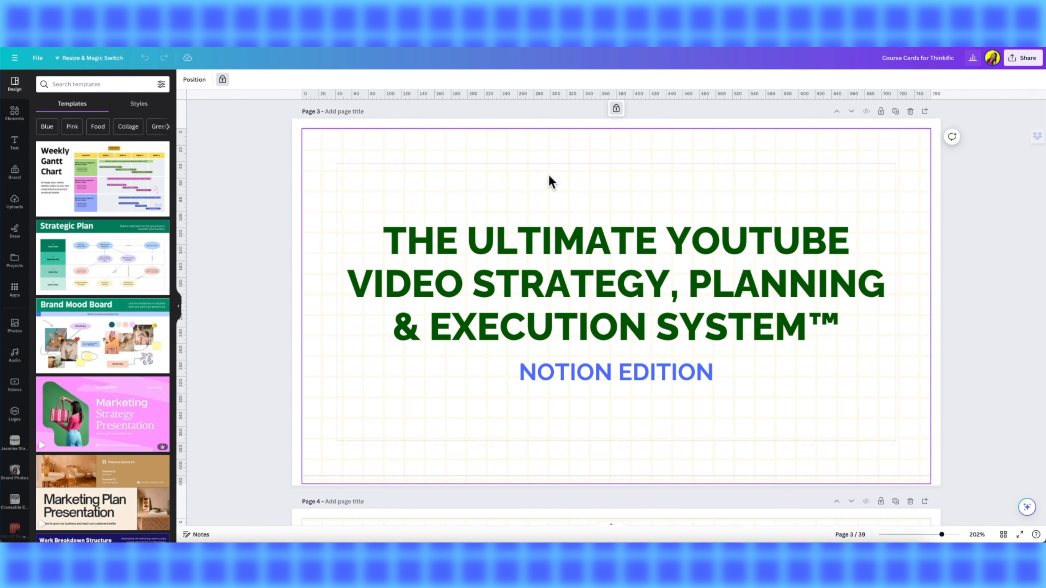
left_click(616, 109)
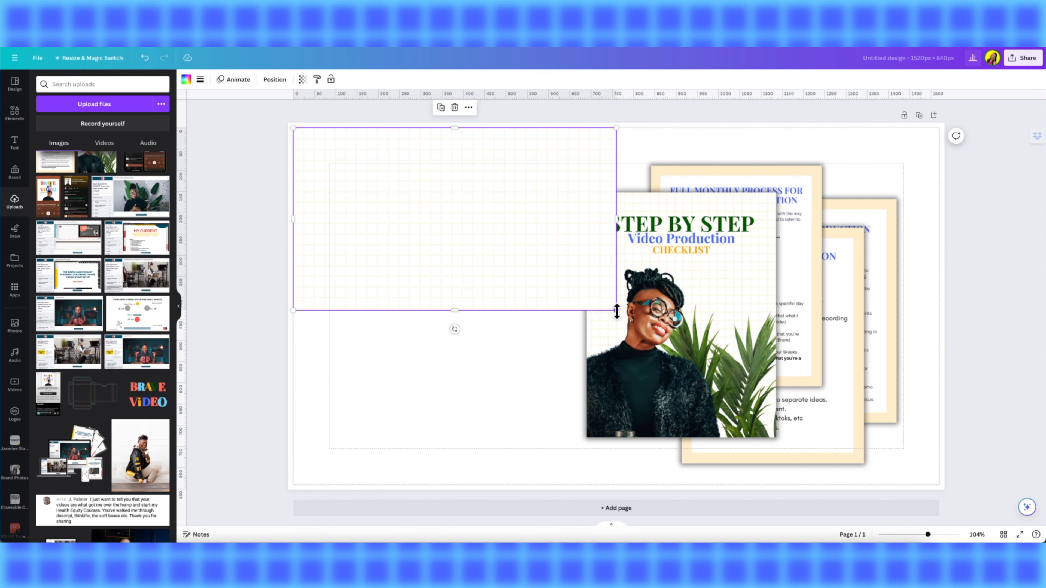
- Stretch the pasted grid background to cover the whole page and send it to the back
left_click_drag(616, 312, 965, 501)
left_click(684, 373)
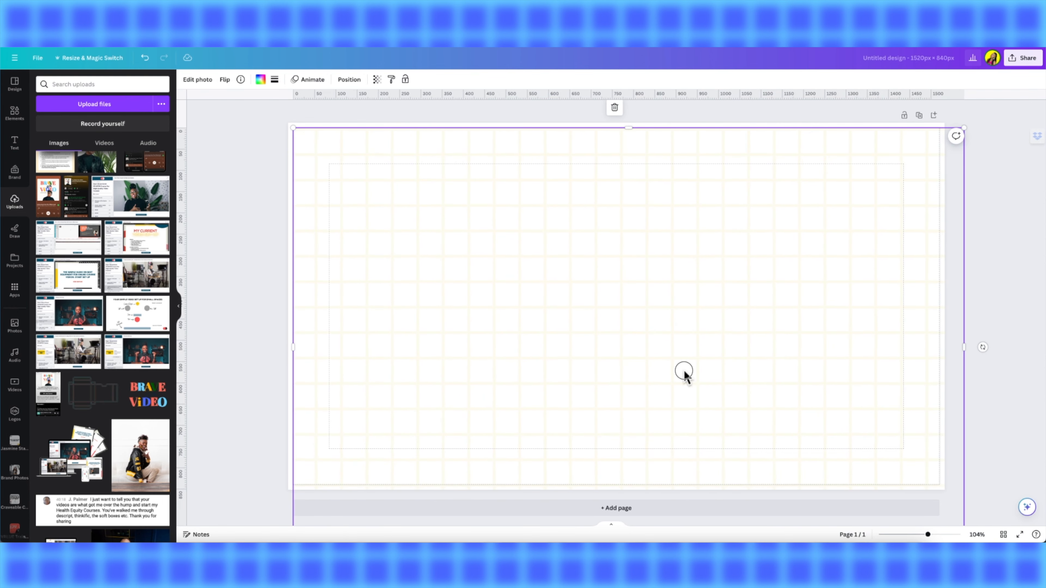
left_click_drag(685, 373, 676, 355)
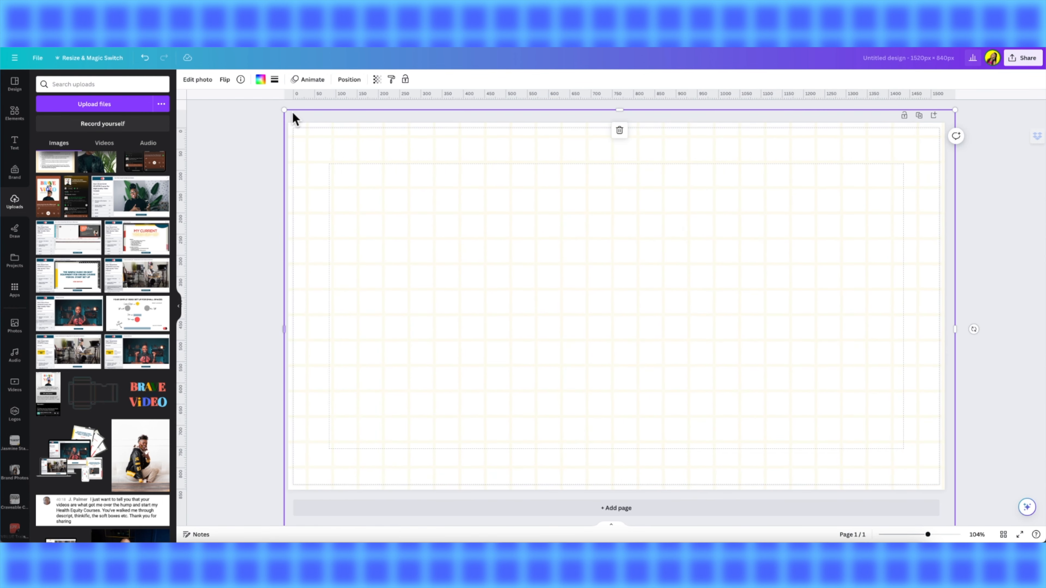
left_click(356, 80)
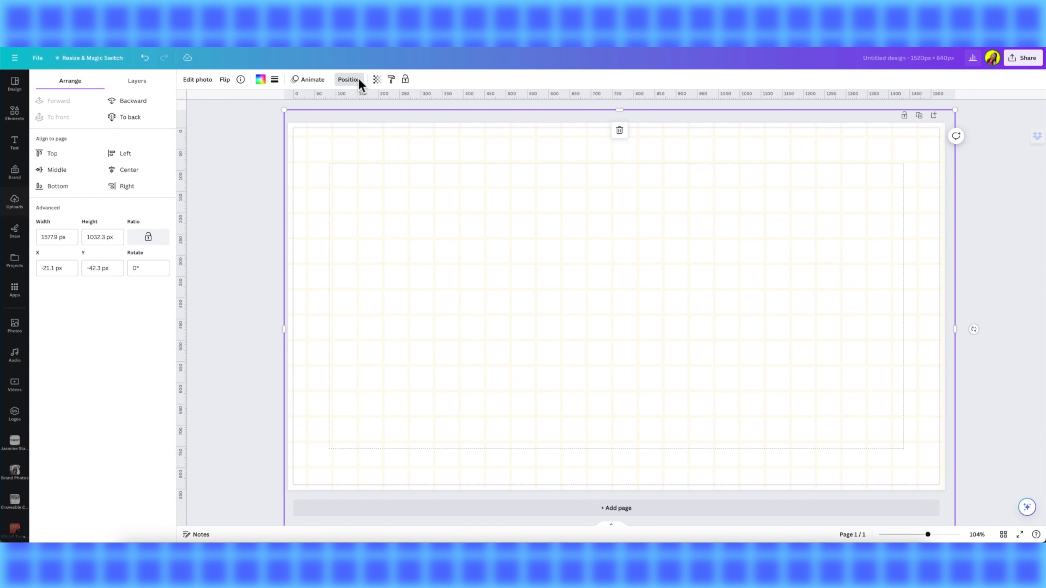
left_click(120, 119)
left_click(232, 212)
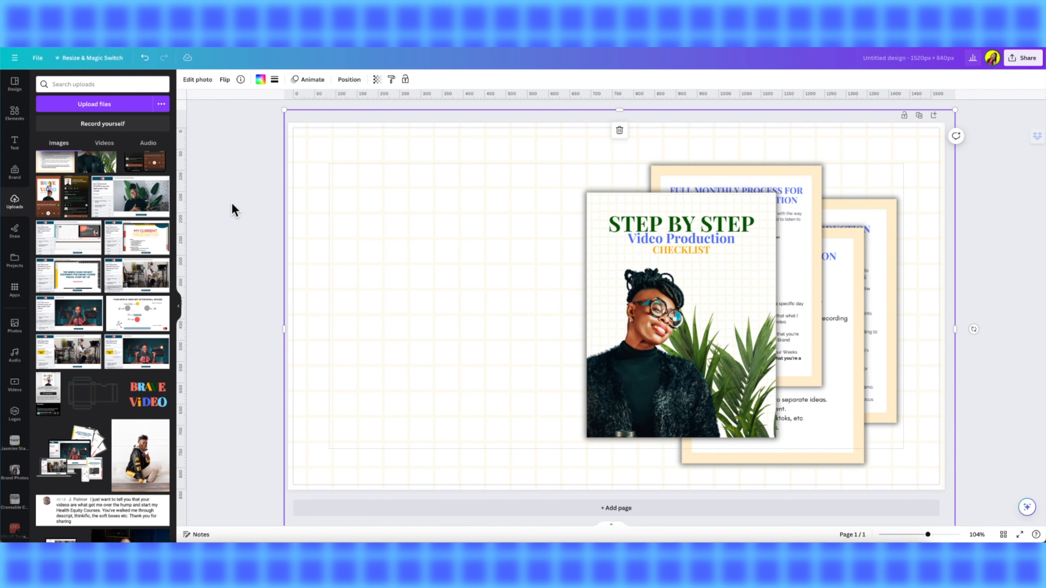
- Copy the title text from the Course Cards design and paste it into the new design
left_click(982, 208)
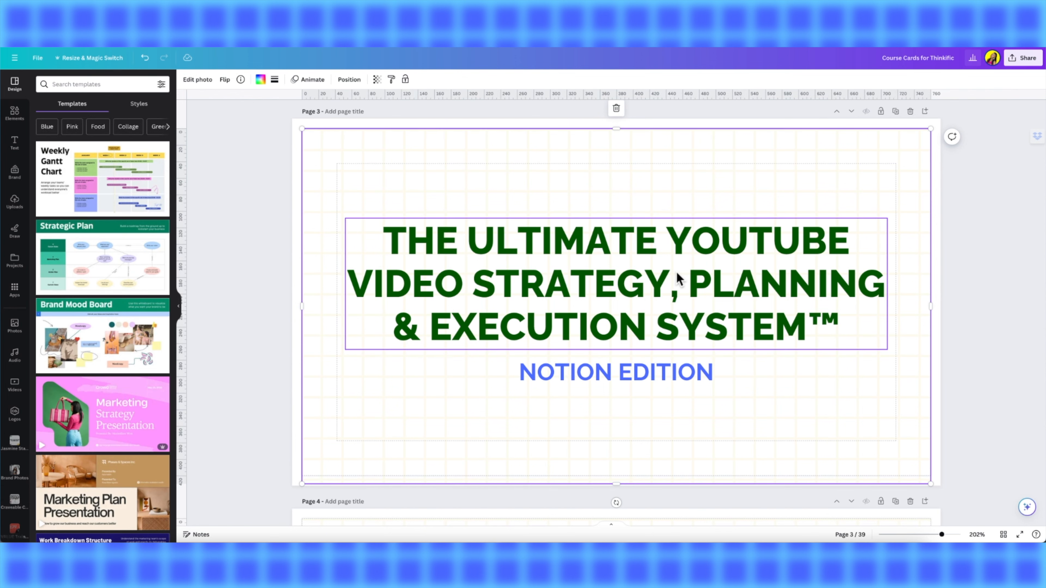
left_click(678, 279)
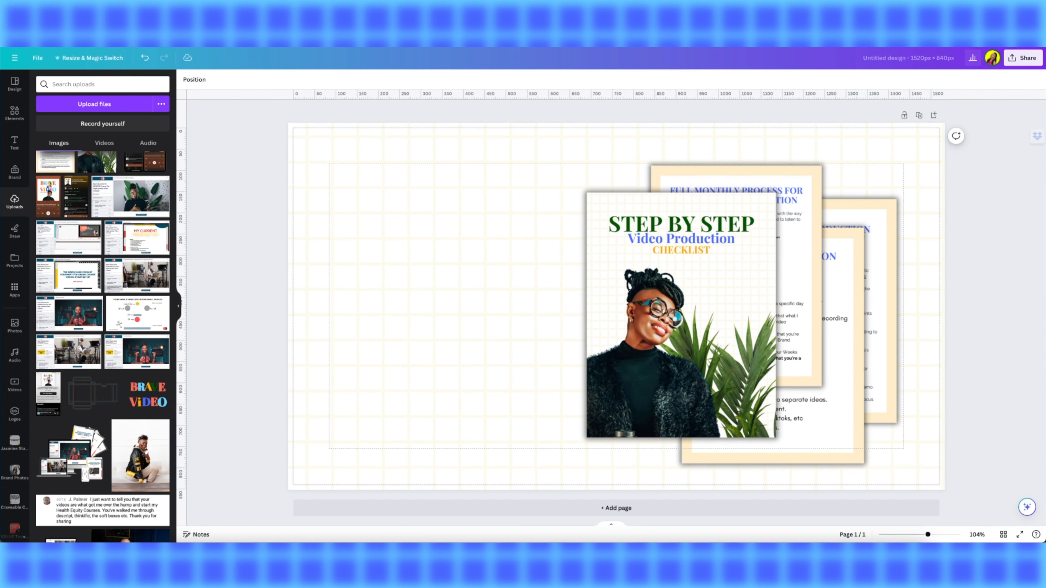
left_click(401, 299)
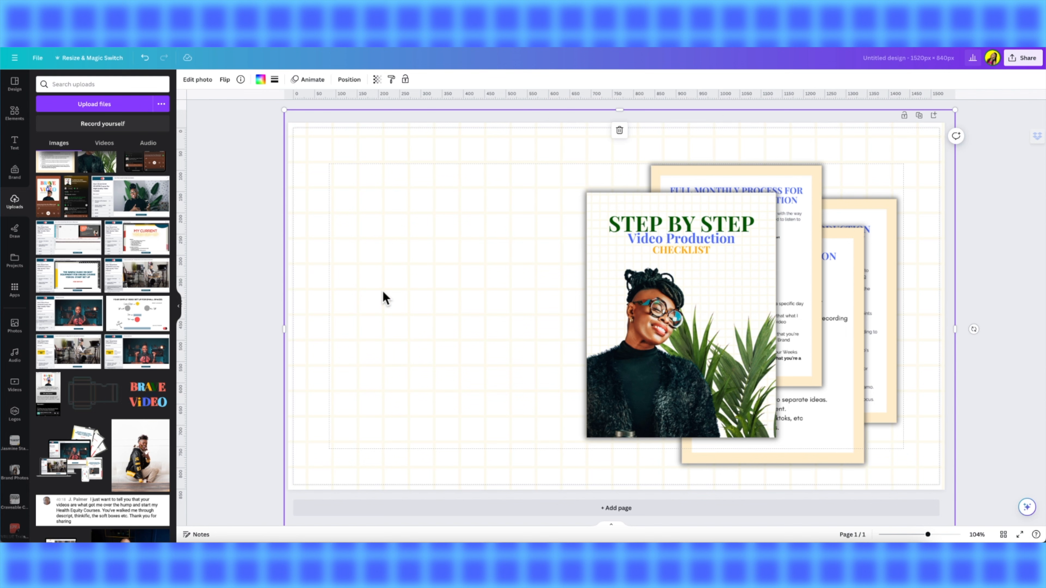
key("ctrl+v")
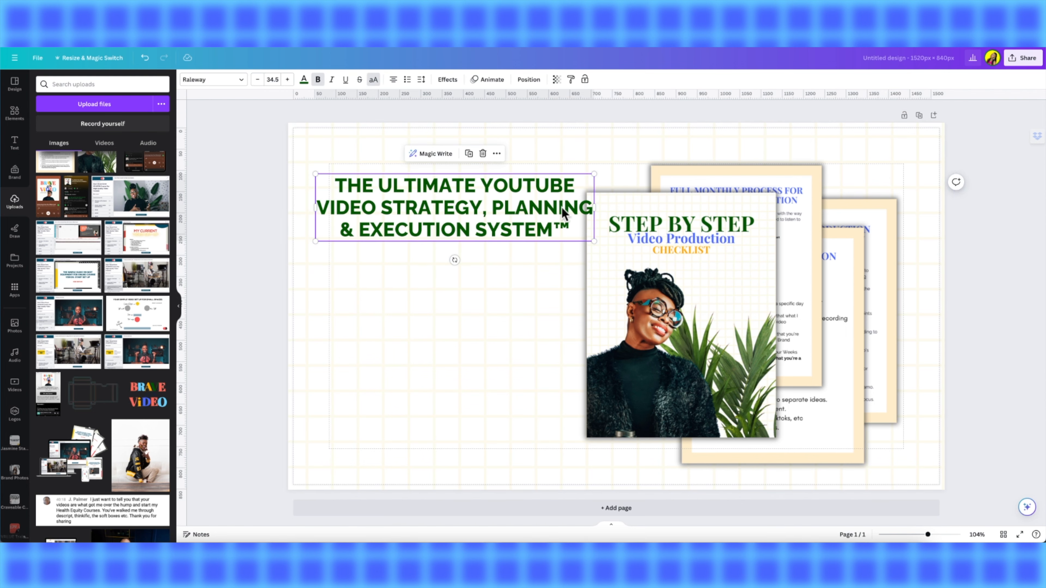
- Shrink the pasted title text to size 24.1 and move it left of the mockup, below centre
left_click_drag(592, 244, 497, 264)
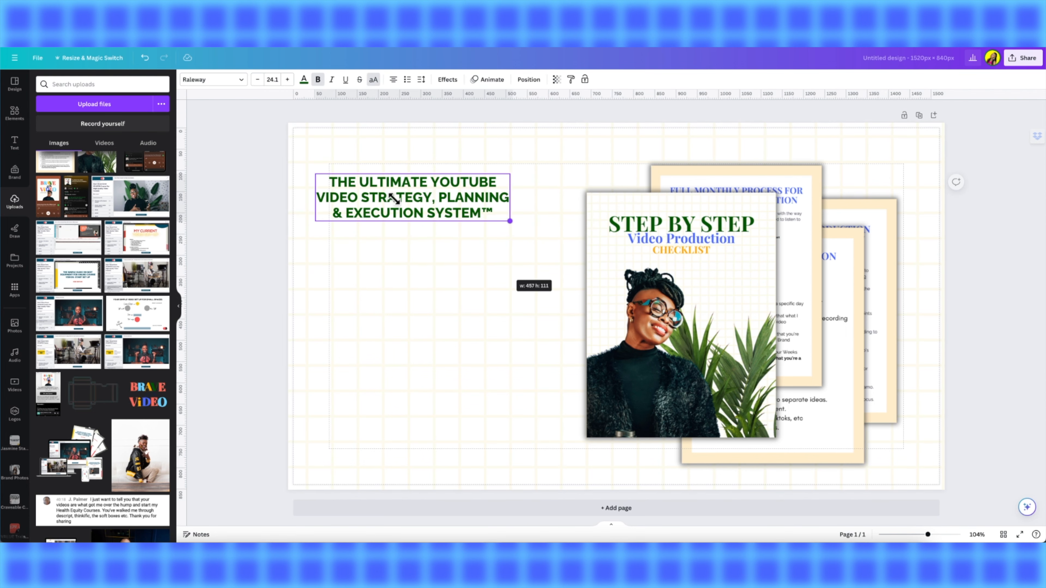
left_click_drag(390, 194, 424, 313)
- Replace the title text with "PREPARE AND PLAN TO RECORD ALL OF YOUR VIDEO WITH THIS PROVEN WORKFLOW FOR MAKING STELLAR CONTENT"
triple_click(422, 305)
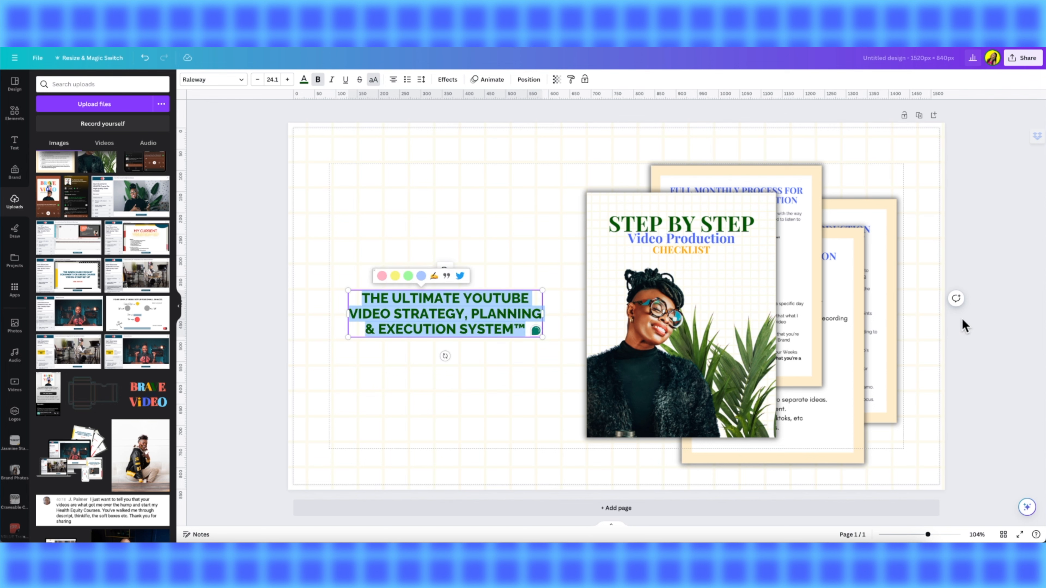
type("PREP")
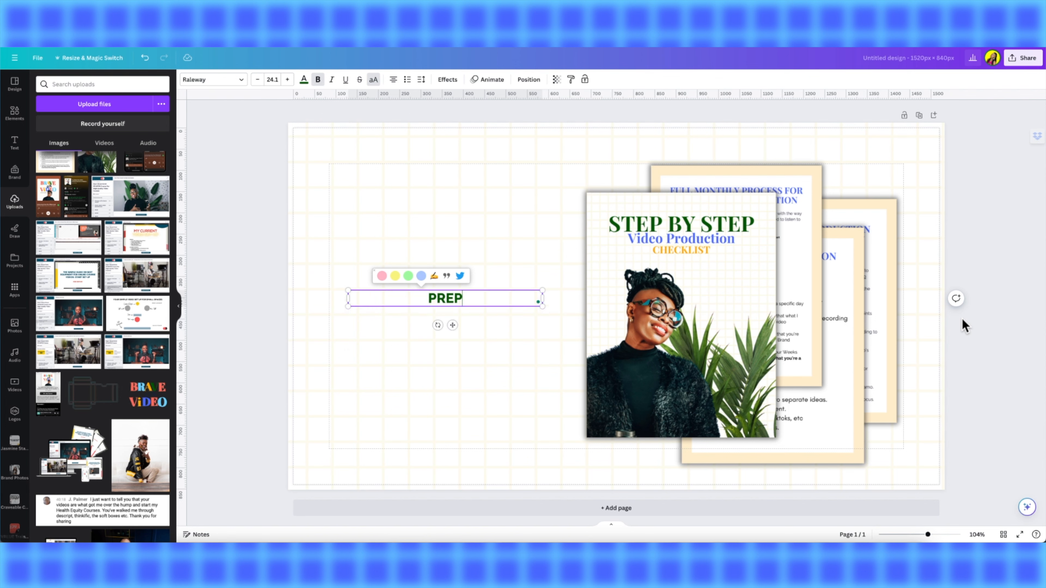
type("ARE AND PL")
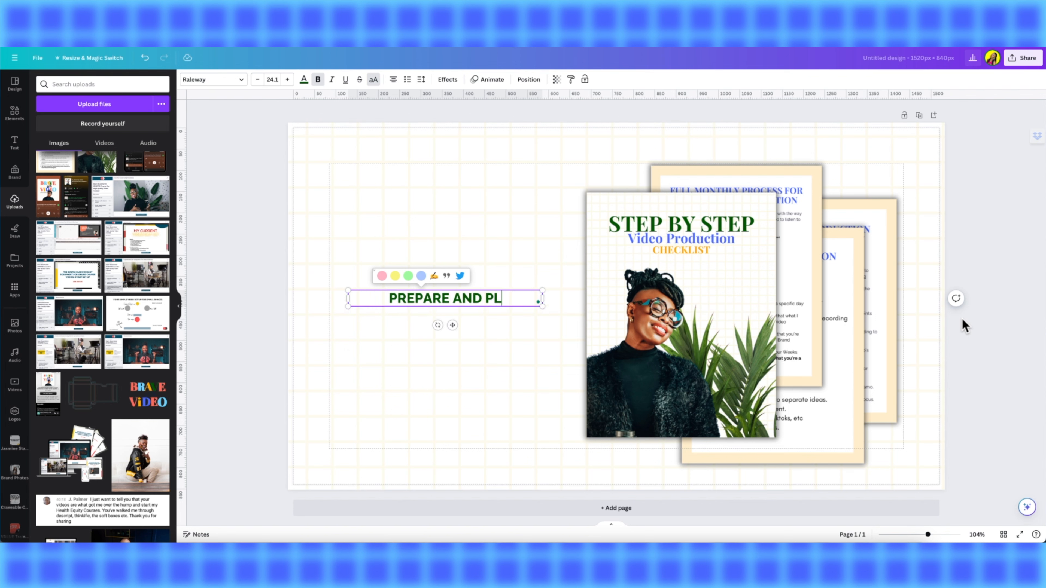
type("AN TP")
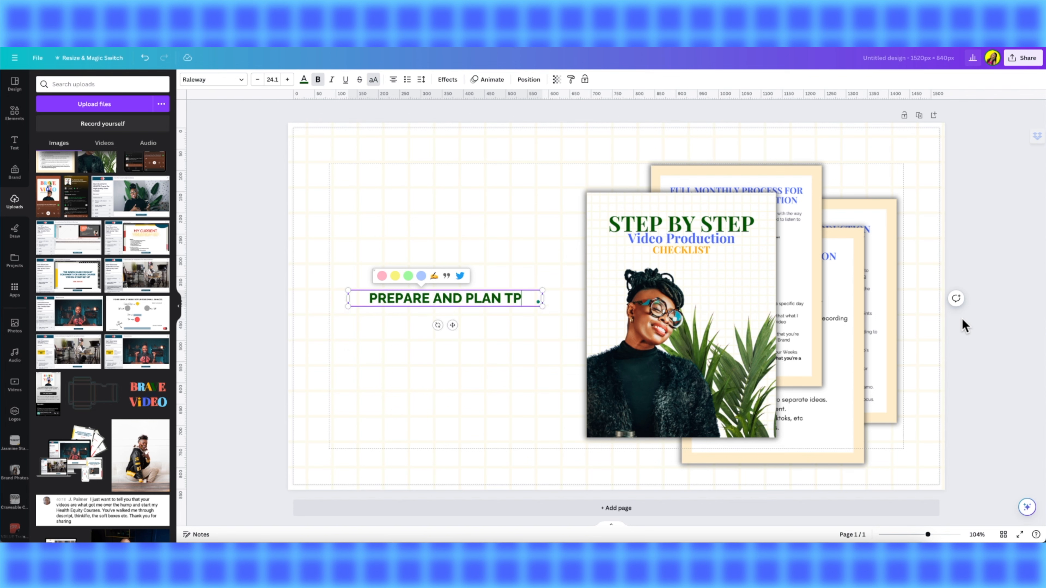
key("BackSpace")
type("O RECOR")
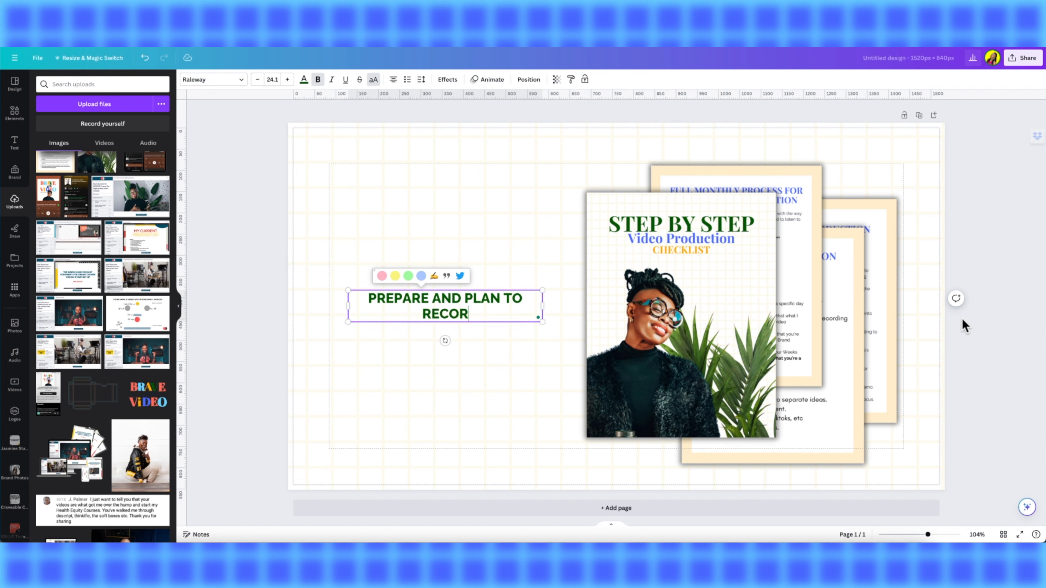
type("D ALL OF YOUR ")
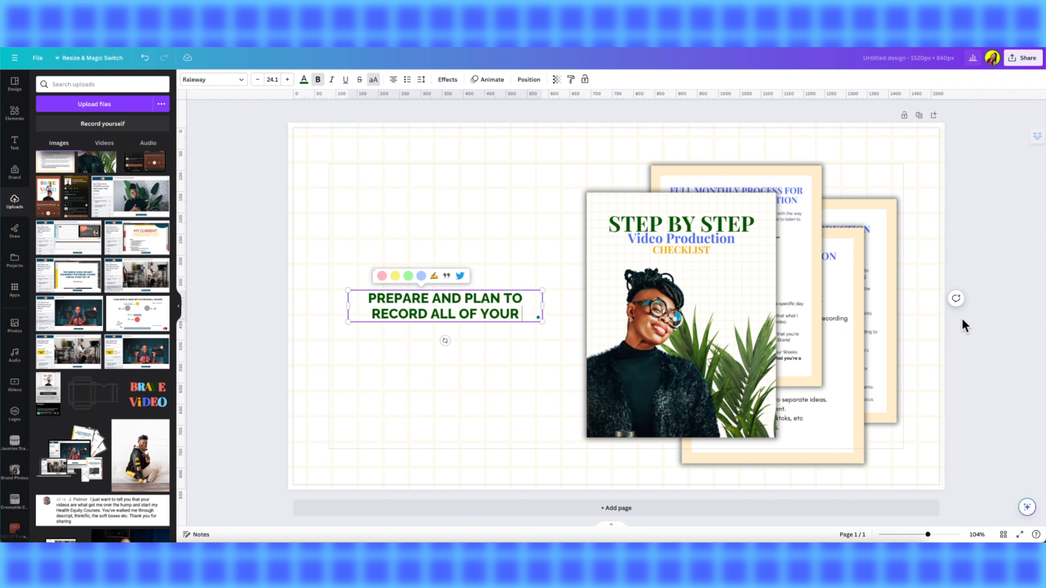
type("VODE")
key("BackSpace")
key("BackSpace")
key("BackSpace")
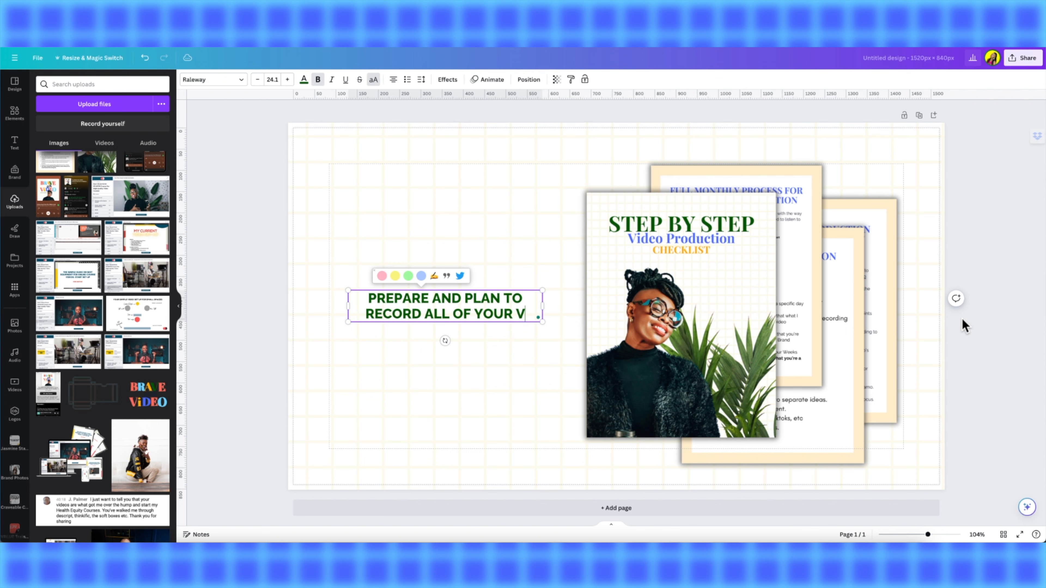
type("IDEO WI")
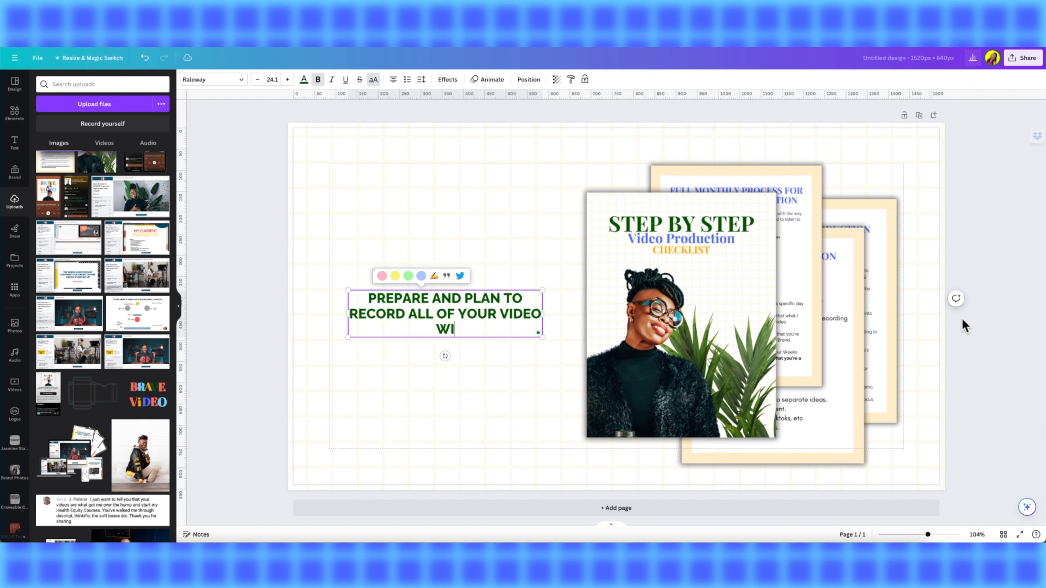
type("TH THIS PROVEN ")
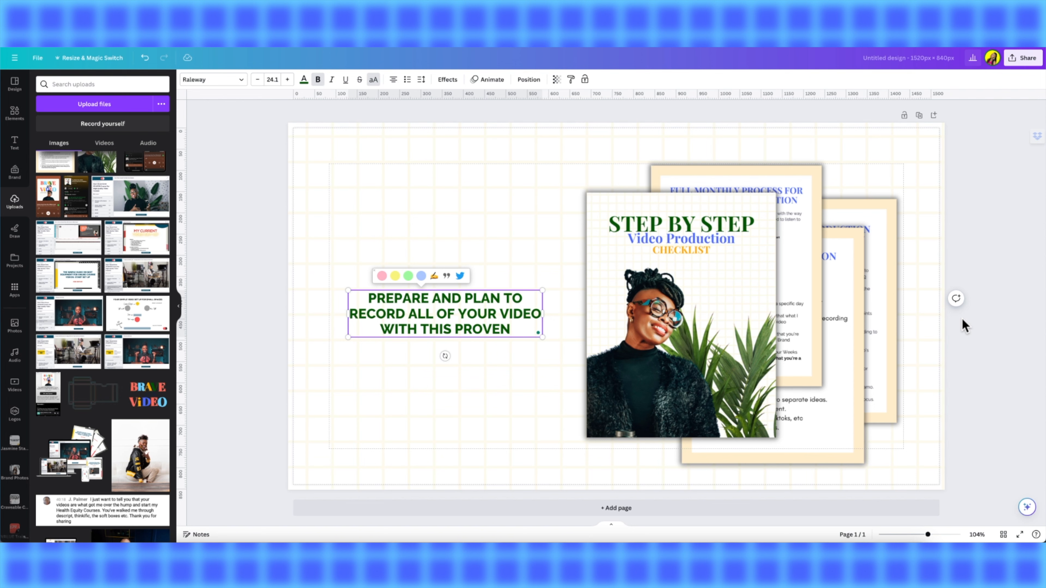
type("CHECKLE")
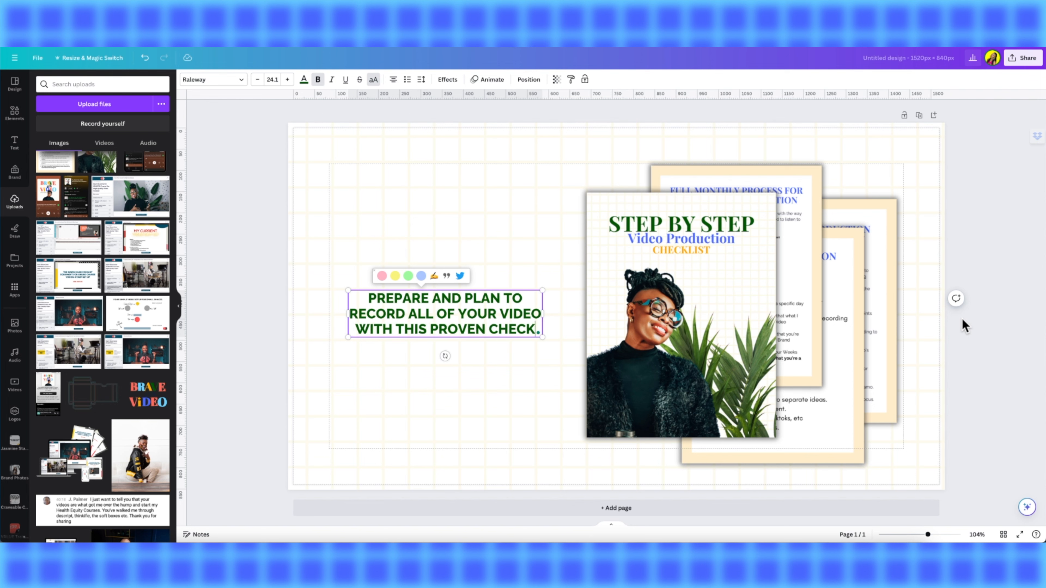
key("BackSpace")
key("BackSpace")
key("BackSpace")
key("BackSpace")
key("BackSpace")
key("BackSpace")
key("BackSpace")
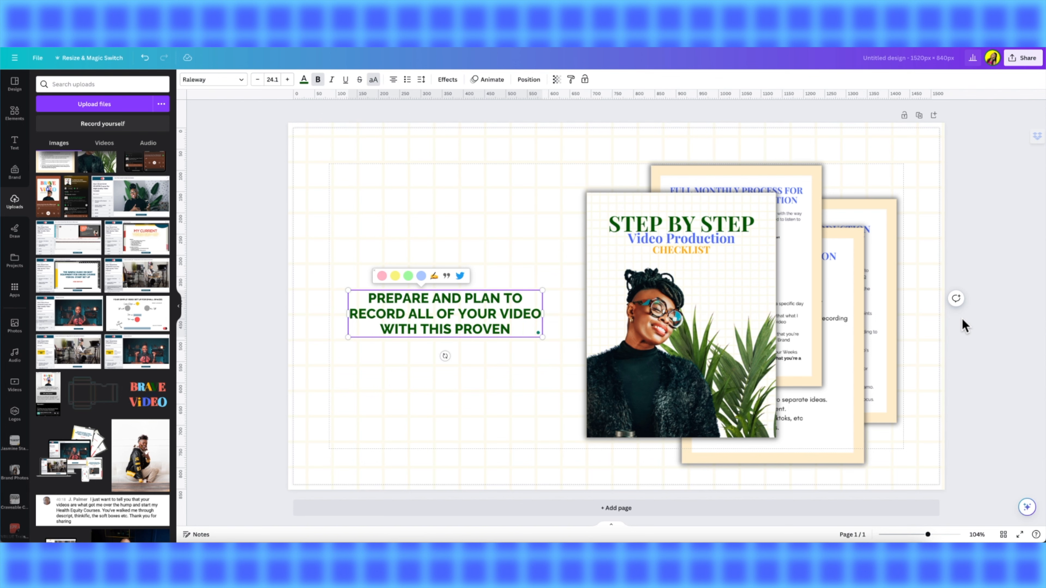
type("WORK")
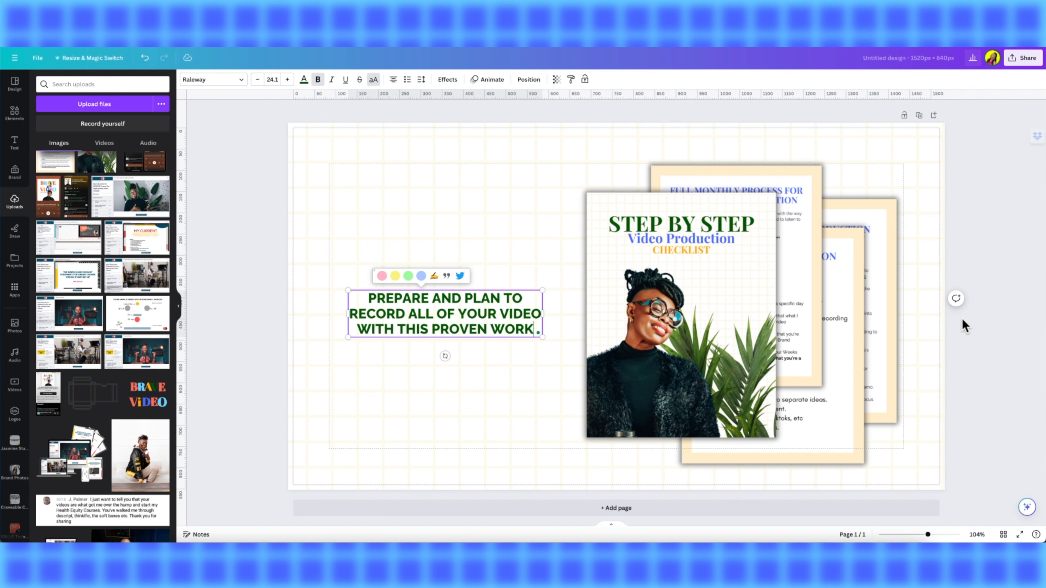
type("FLOW FO")
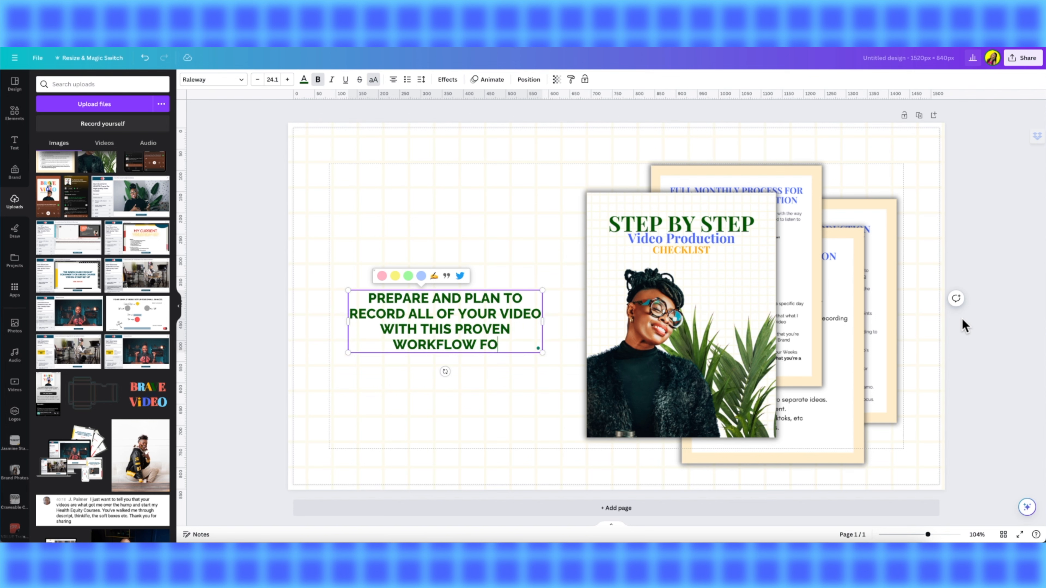
type("R MAKING ")
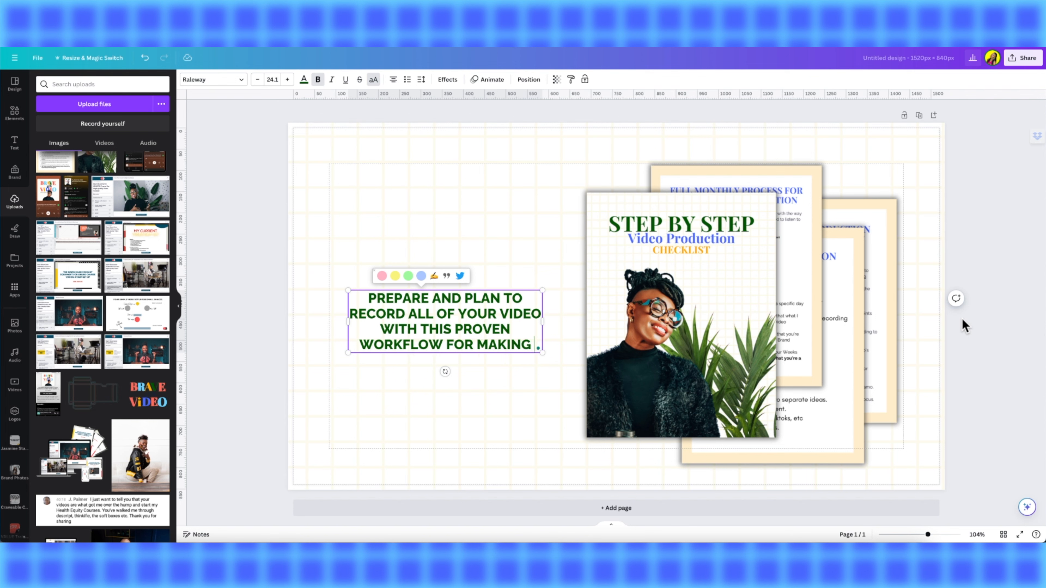
type("STA")
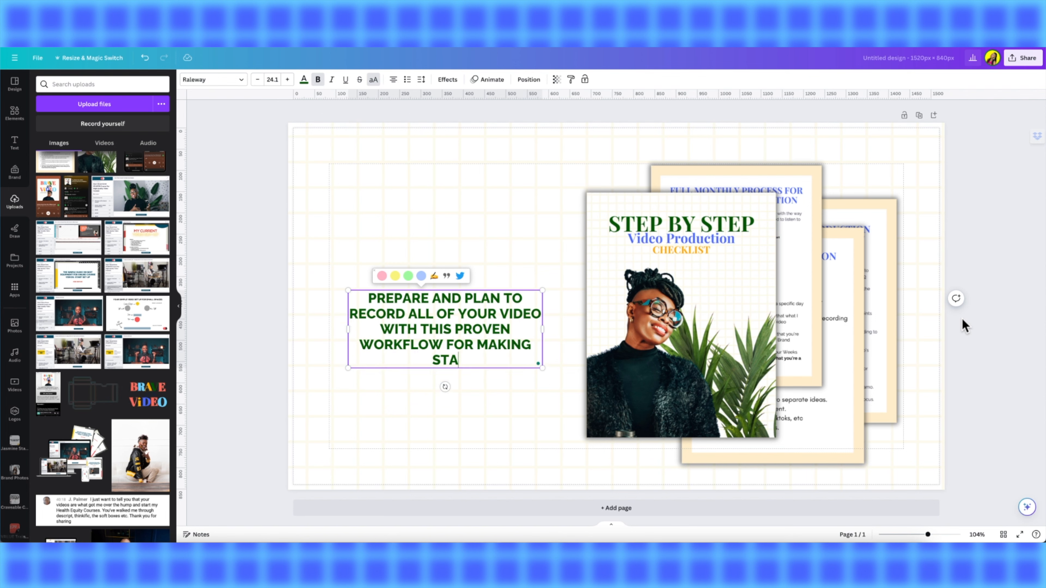
key("BackSpace")
type("ELLAR CONTENT")
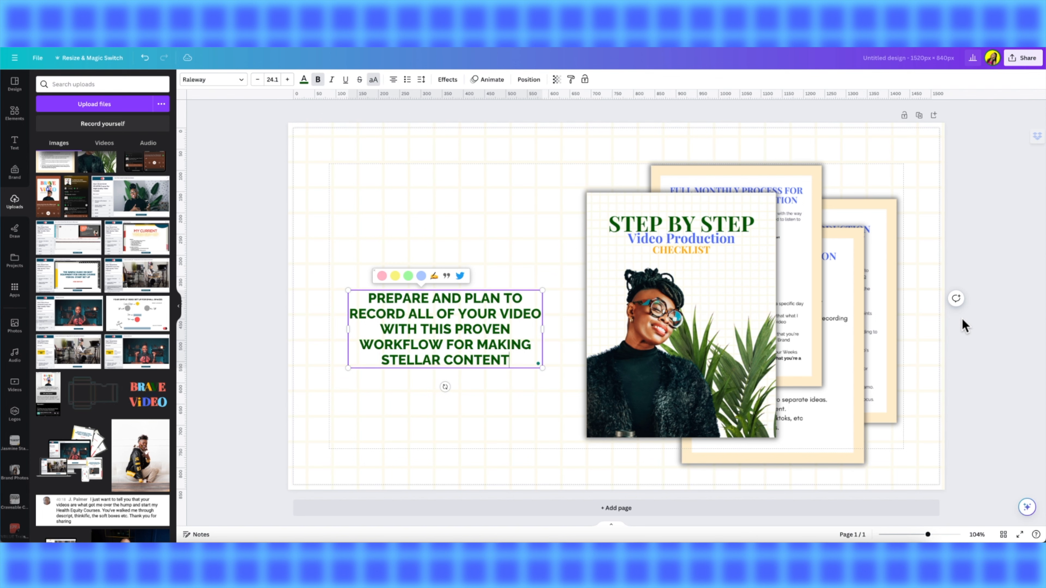
left_click(364, 430)
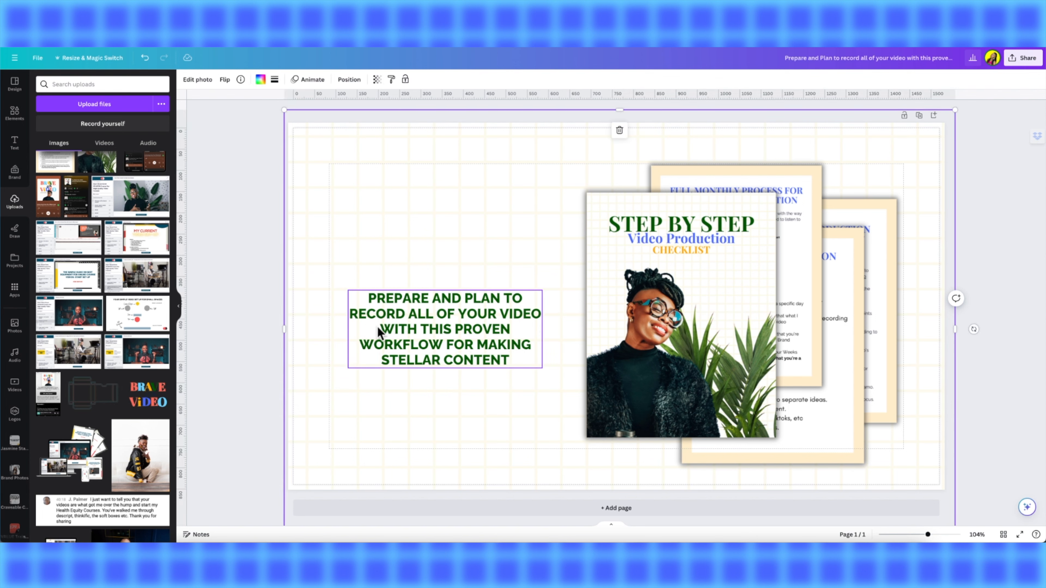
- Select all of the headline text and increase its font size to 42.1
left_click(374, 316)
left_click(374, 317)
left_click_drag(368, 297, 552, 366)
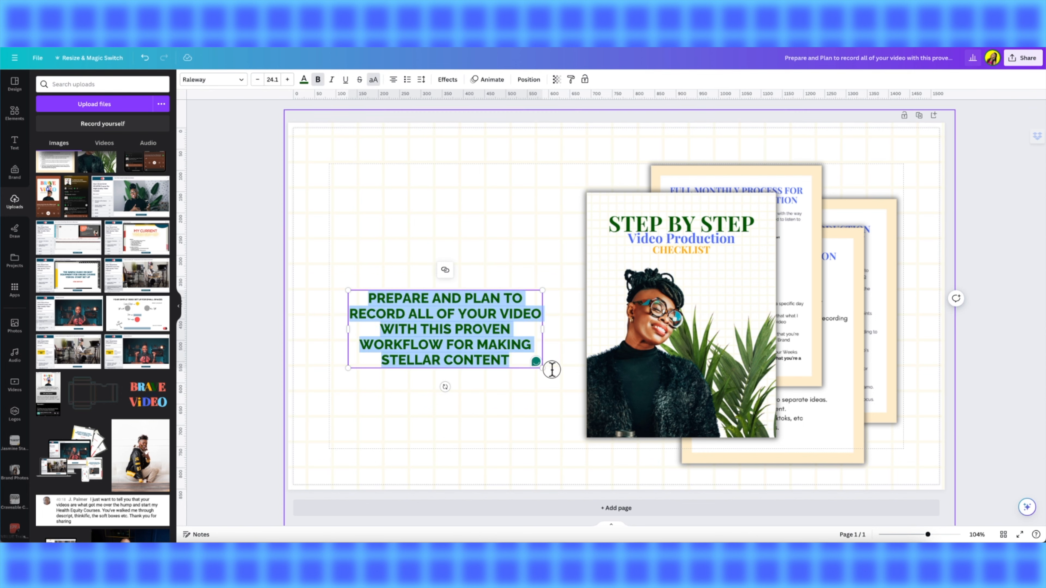
left_click(287, 79)
left_click(288, 80)
left_click(287, 79)
left_click(287, 80)
left_click(287, 80)
left_click(287, 79)
left_click(287, 80)
left_click(287, 79)
left_click(287, 79)
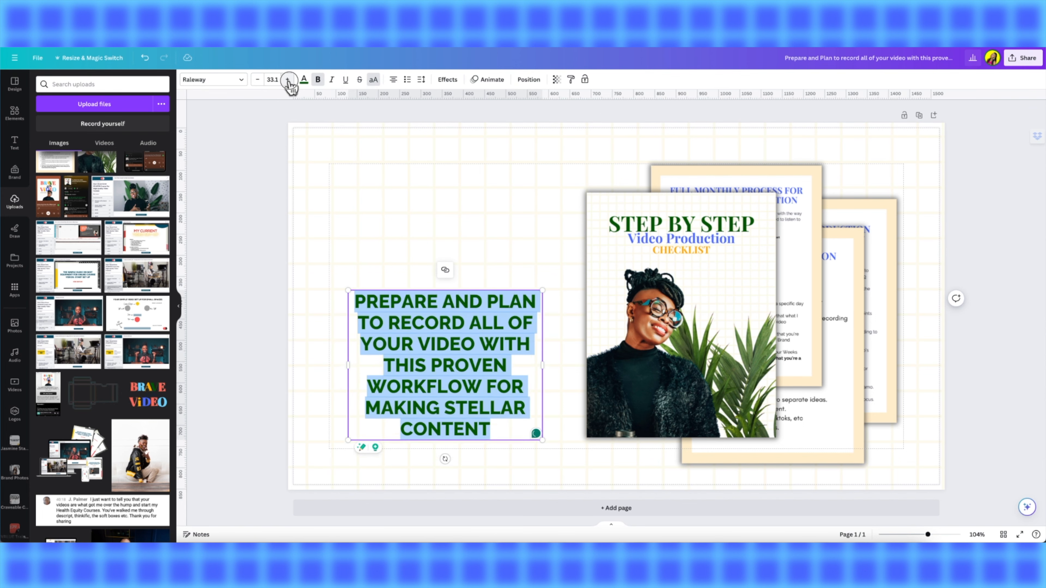
left_click(287, 80)
left_click(287, 80)
left_click(287, 79)
left_click(288, 79)
left_click(287, 79)
left_click(287, 80)
left_click(287, 80)
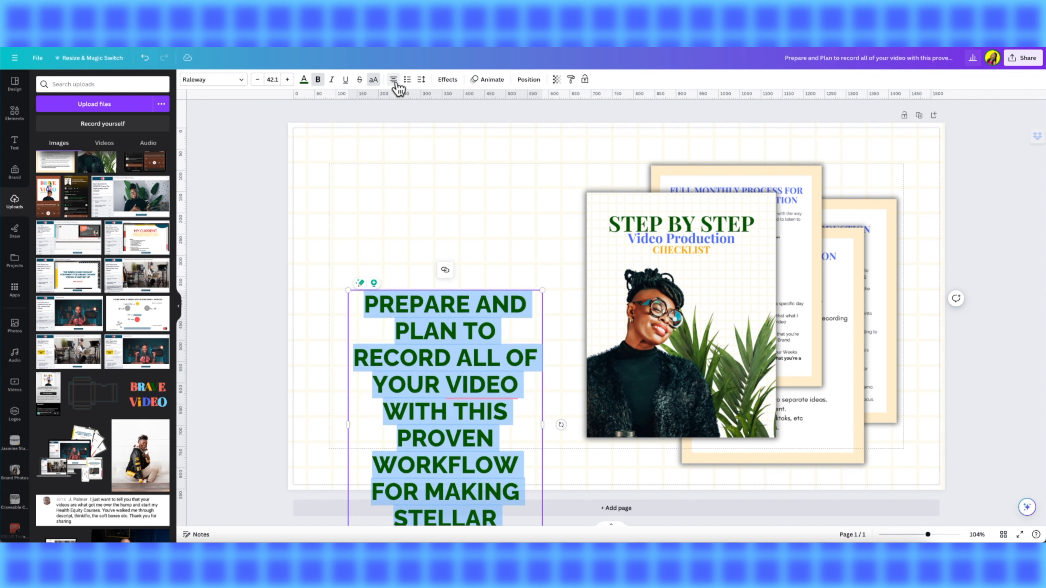
- Justify the headline text
left_click(393, 80)
left_click(397, 245)
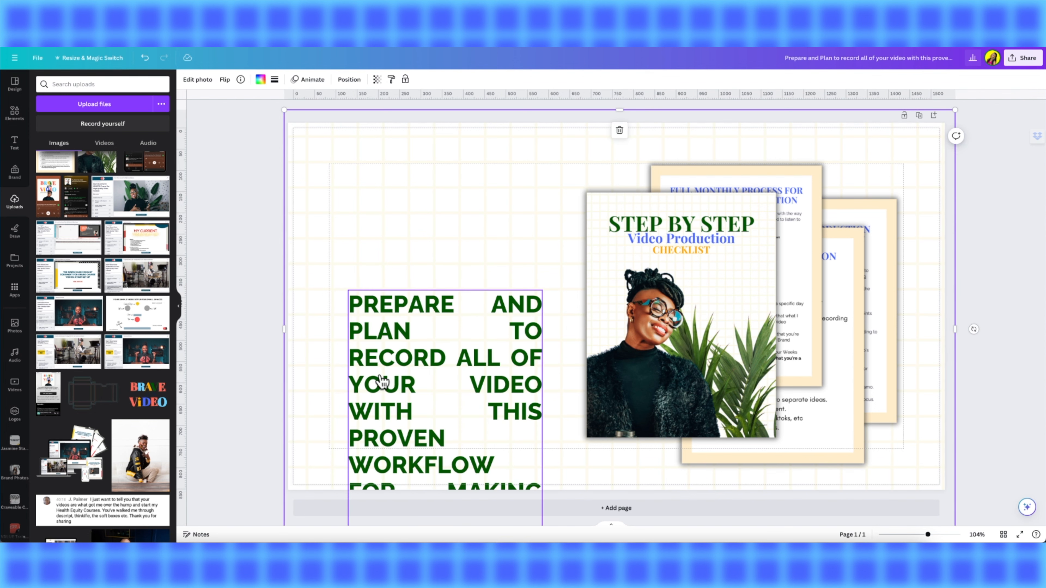
left_click_drag(383, 287, 383, 287)
key("super+z")
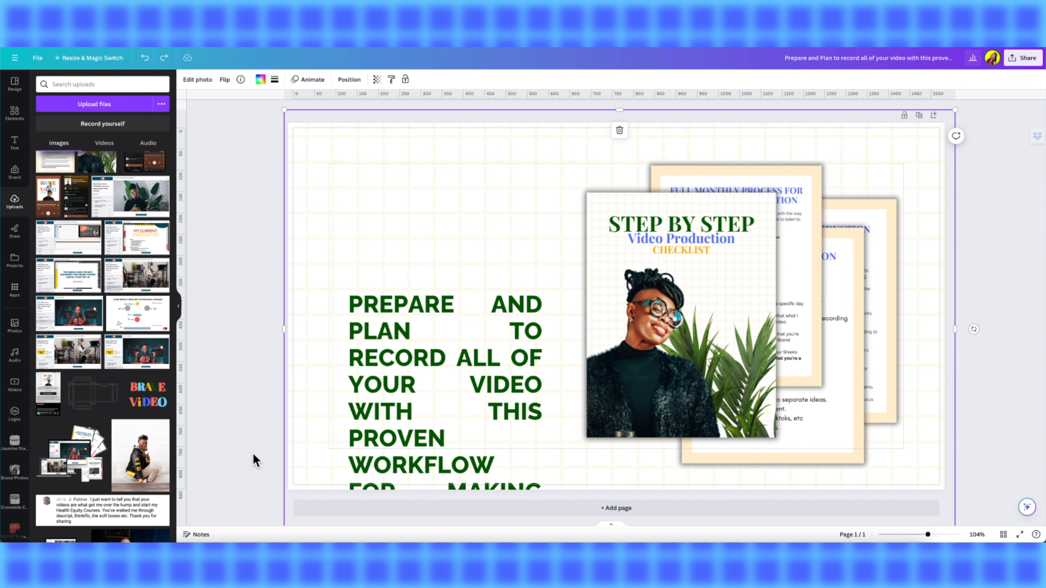
- Move the headline text box up beside the mockup and left-align its text
left_click_drag(373, 415, 373, 298)
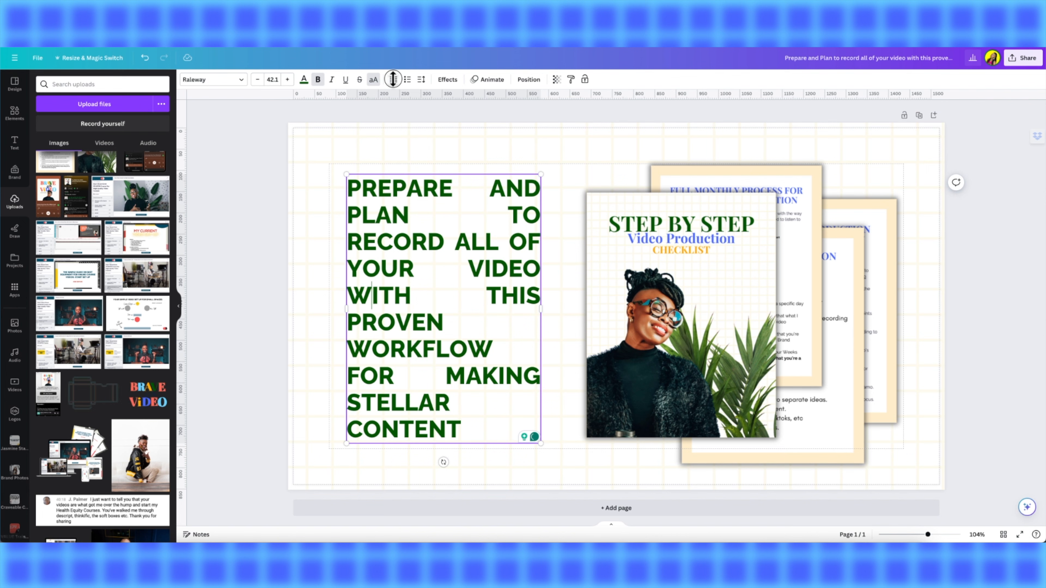
left_click(393, 80)
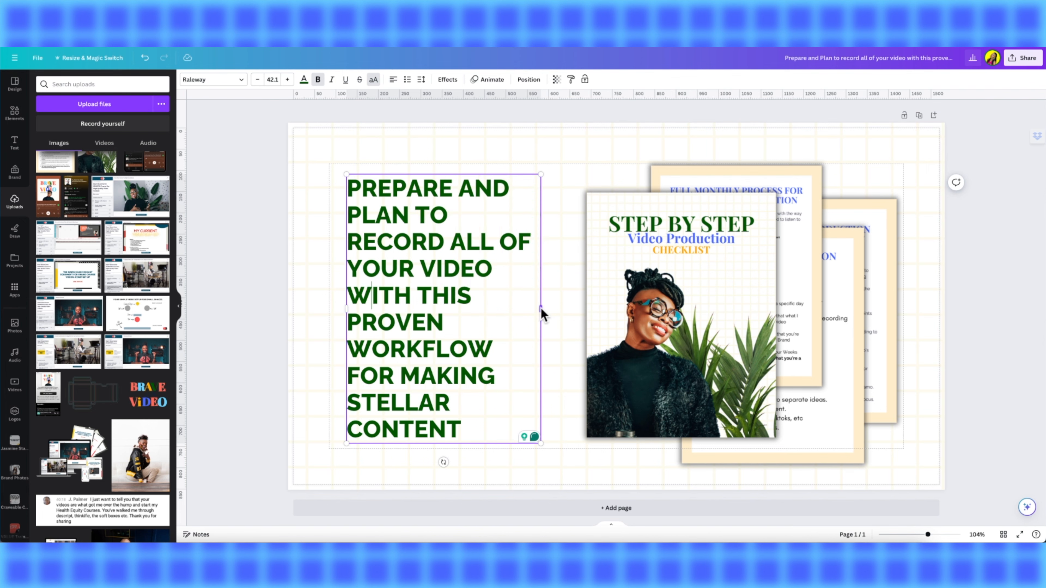
- Widen the headline box toward the mockup, scale the text to size 45.2 and move it down
left_click_drag(540, 308, 583, 309)
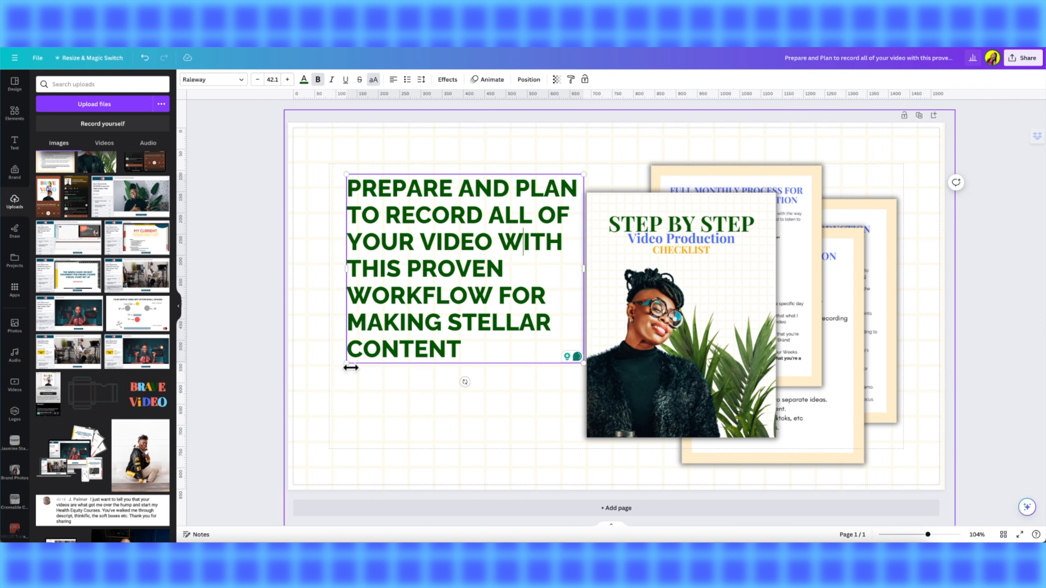
left_click_drag(348, 364, 328, 377)
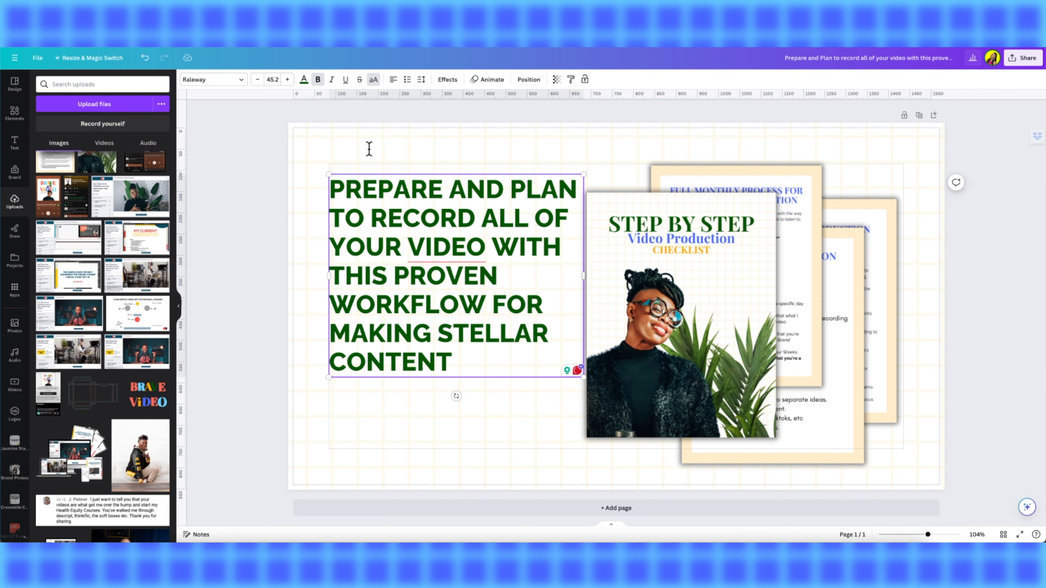
left_click_drag(427, 305, 426, 348)
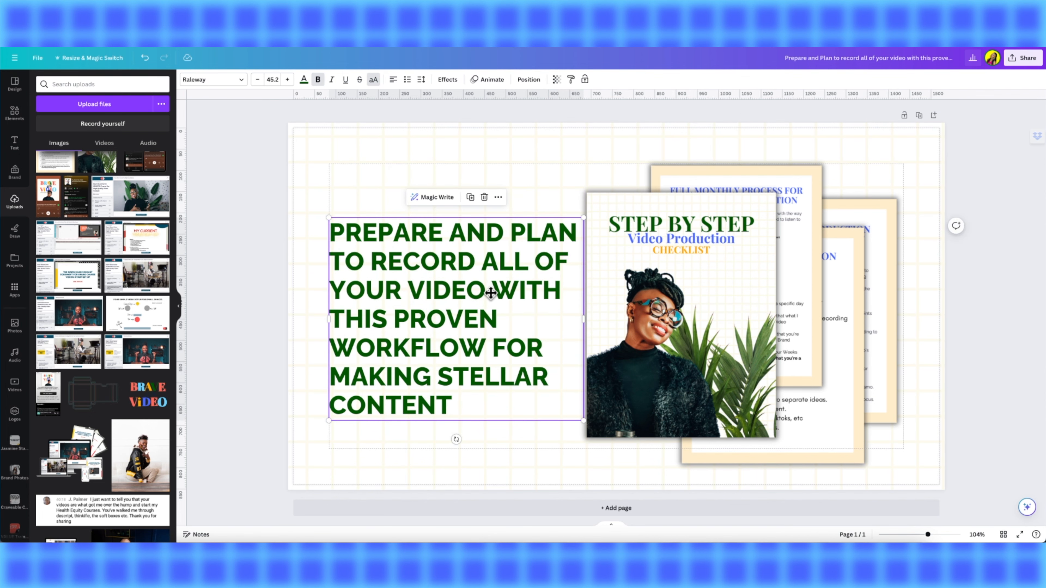
- Change the word "VIDEO" in the headline to "VIDEOS"
left_click(485, 291)
type("s")
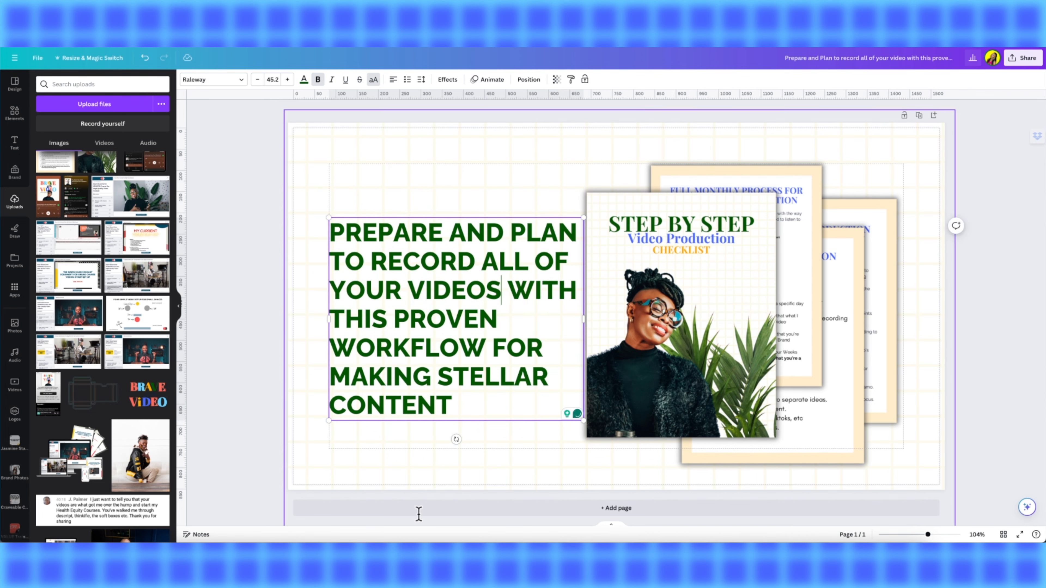
left_click(413, 423)
- Narrow the headline box slightly and move it up
left_click(492, 301)
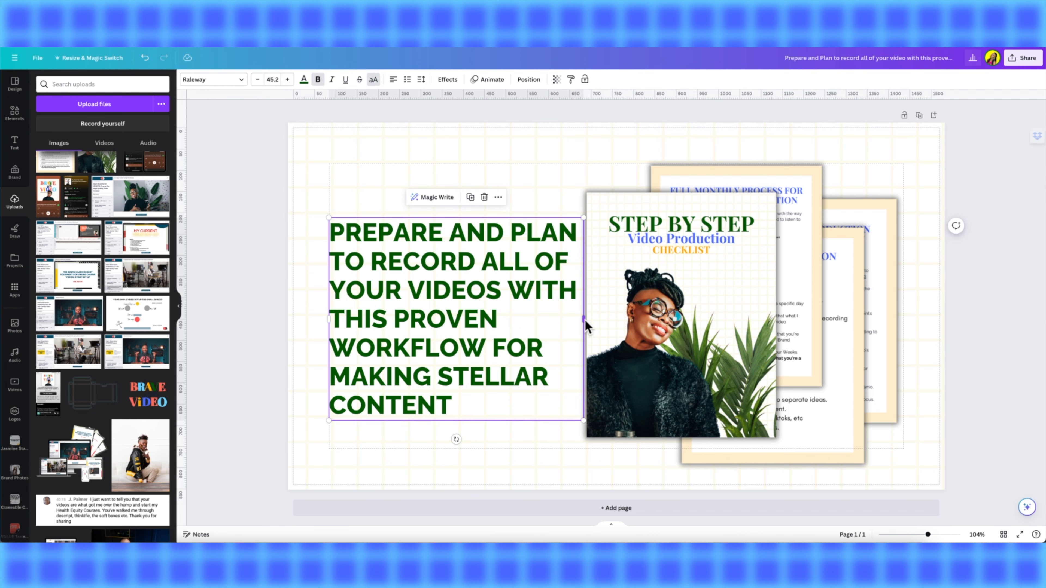
left_click_drag(583, 320, 562, 321)
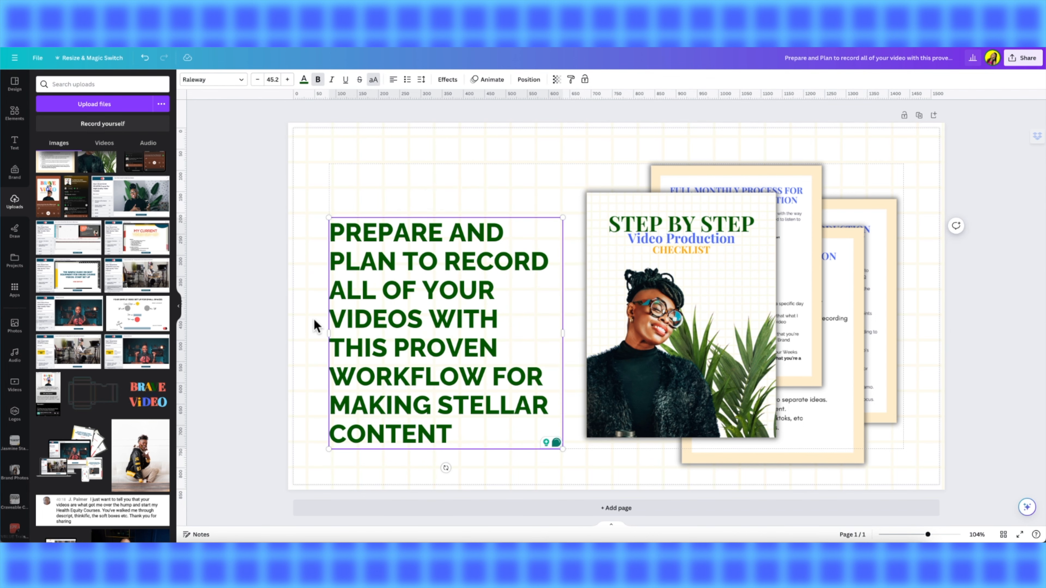
left_click_drag(394, 315, 395, 289)
left_click(252, 362)
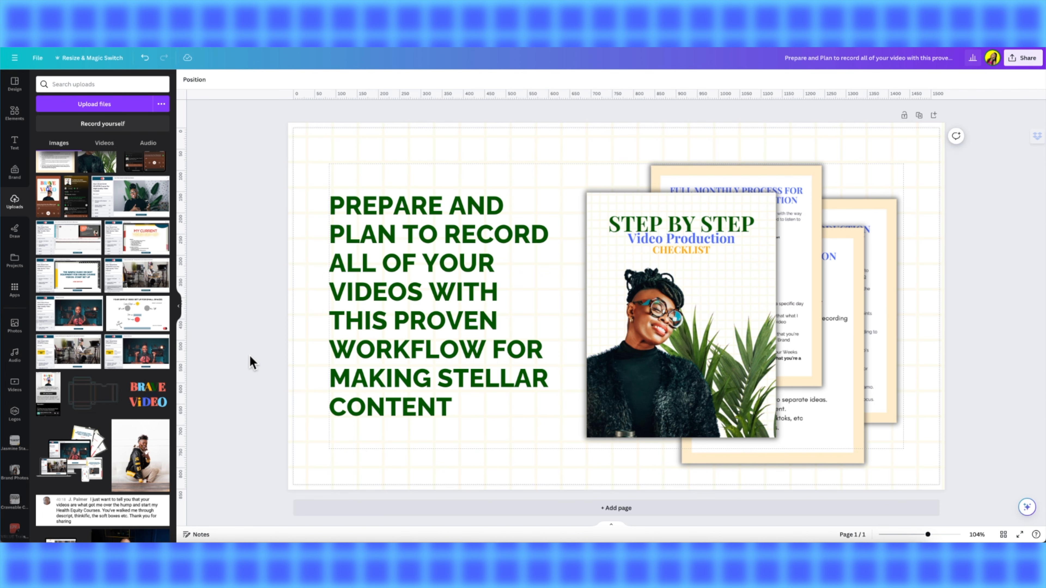
- Replace the headline text after "VIDEOS" with "WITH EASE"
left_click(418, 315)
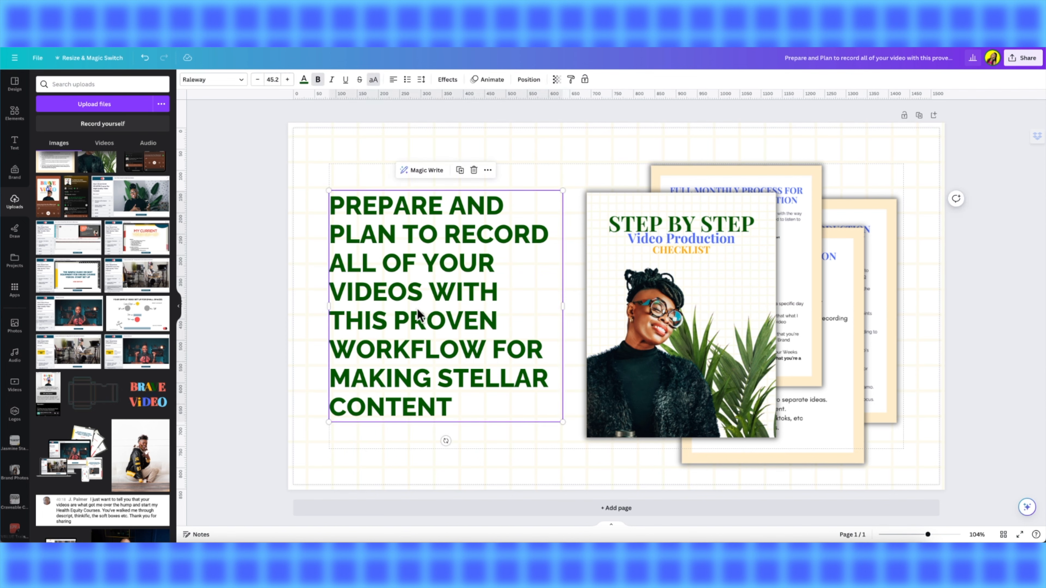
left_click(451, 284)
left_click_drag(430, 291, 474, 432)
key("BackSpace")
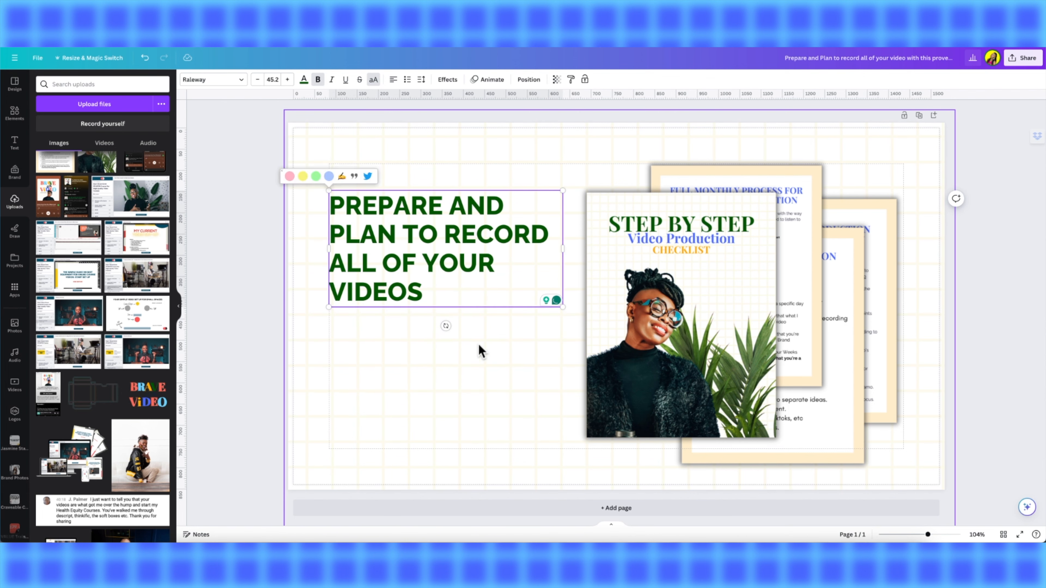
type("WITH EASE")
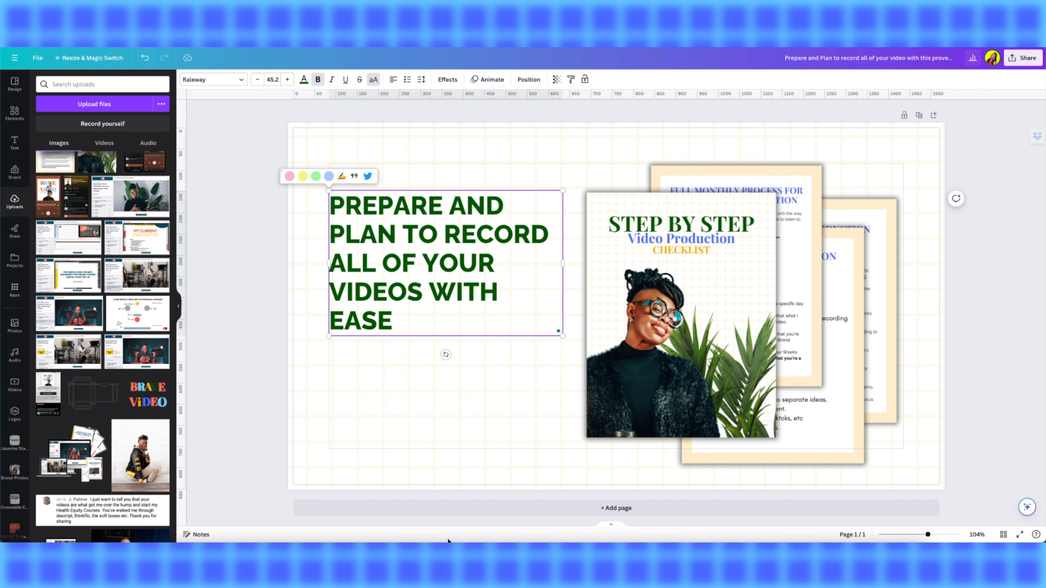
left_click(422, 397)
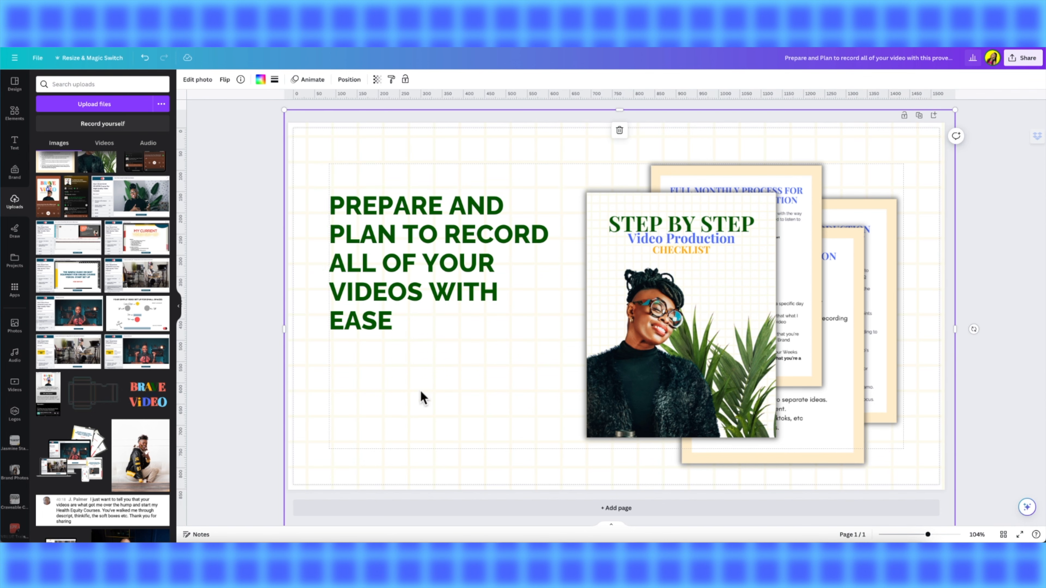
- Enlarge the headline to size 49.4 and move it down toward the vertical centre
left_click(441, 283)
left_click_drag(563, 336, 591, 382)
left_click_drag(355, 256, 356, 292)
left_click(399, 425)
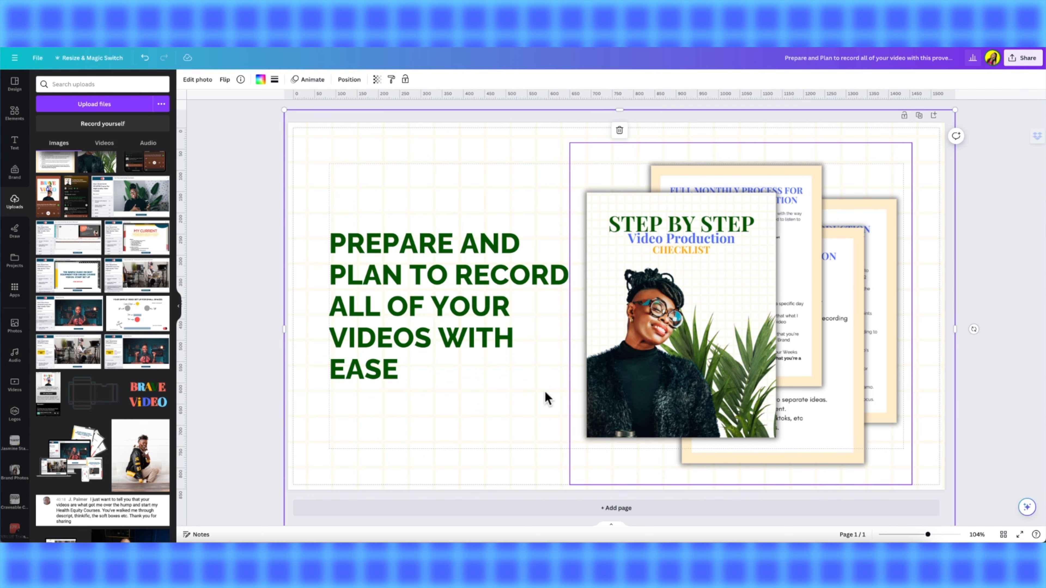
- Download the design as a 1520 x 840 px PNG
left_click(1025, 60)
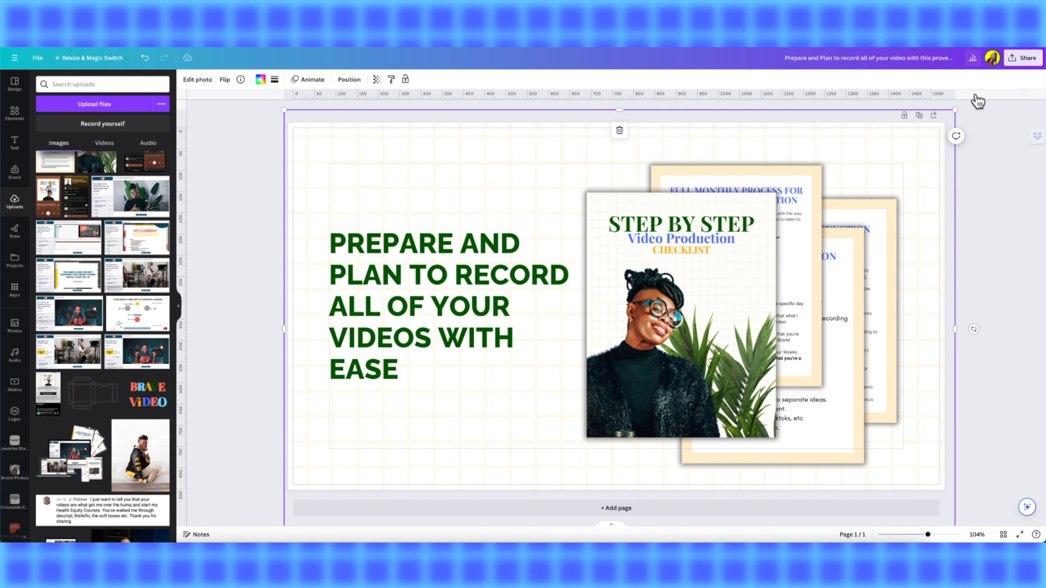
left_click(912, 270)
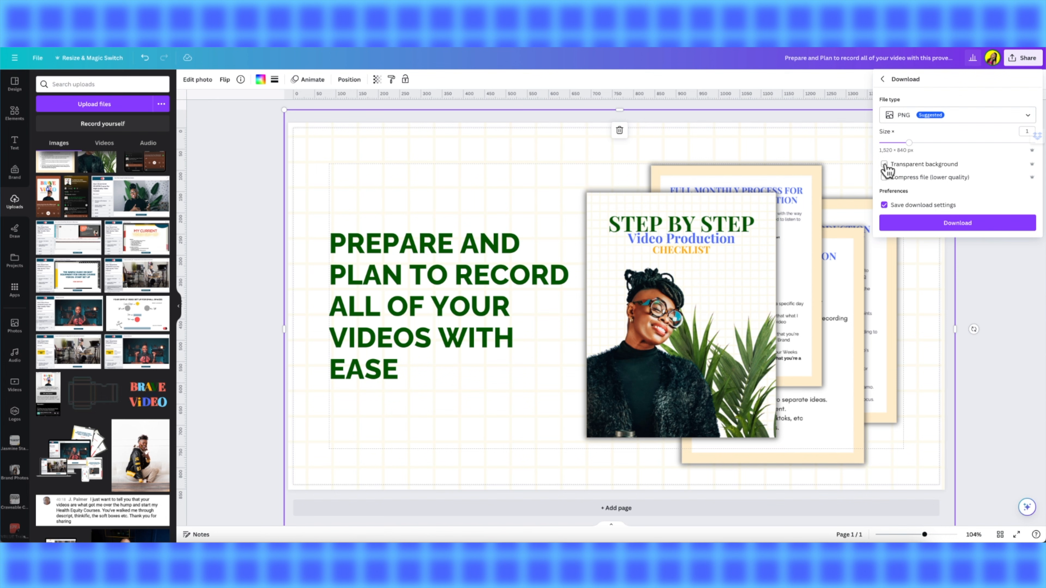
left_click(906, 225)
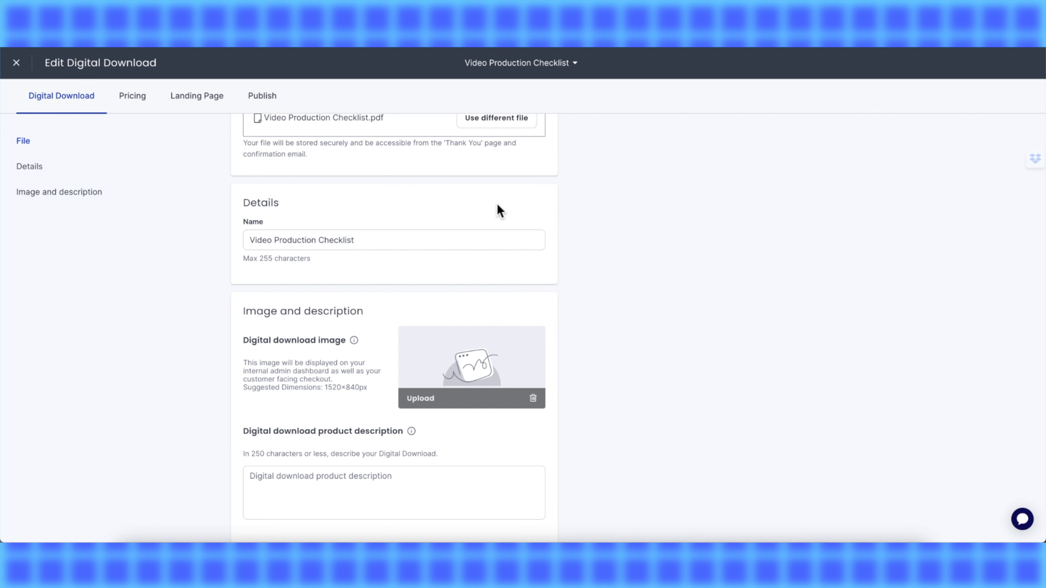
- Switch to Thinkific's Edit Digital Download page and upload the downloaded PNG as the digital download image
left_click(414, 404)
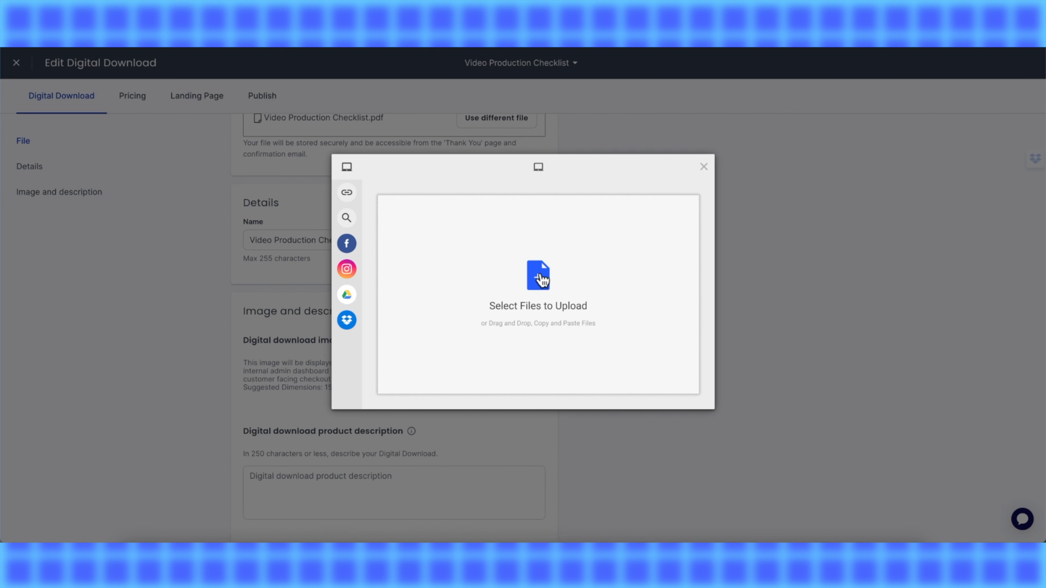
left_click(542, 280)
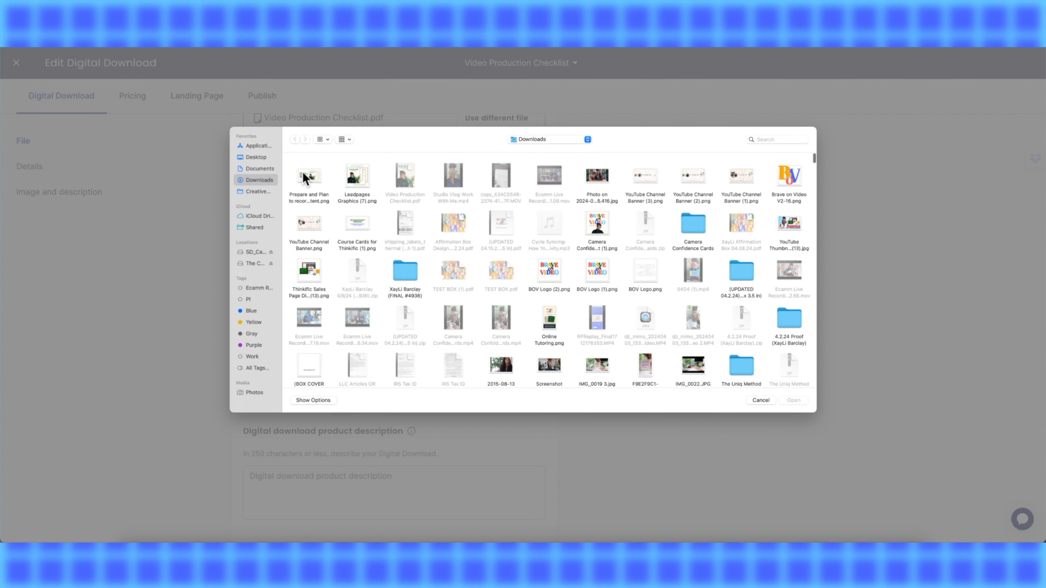
left_click(794, 399)
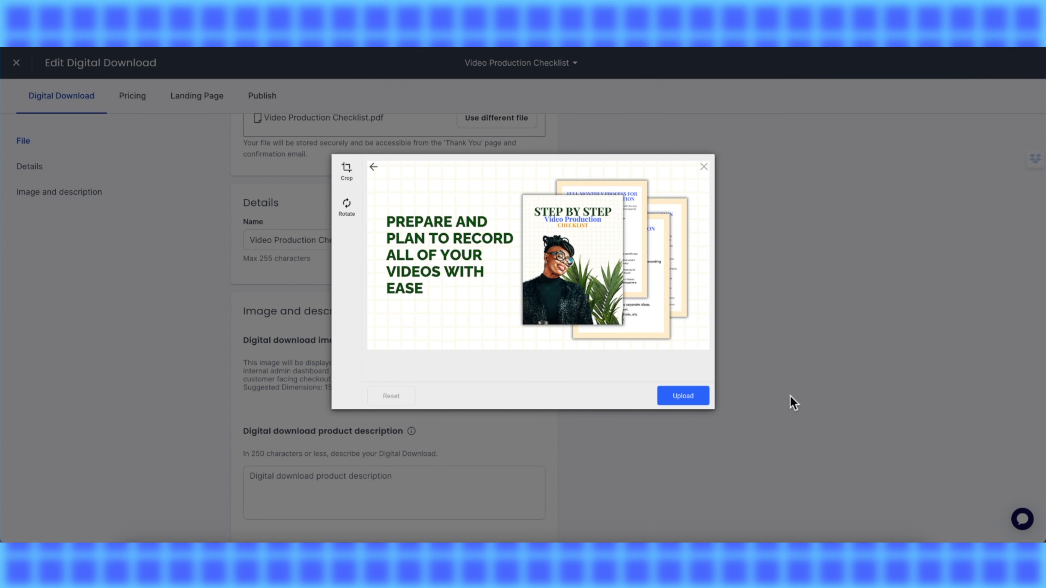
left_click(684, 396)
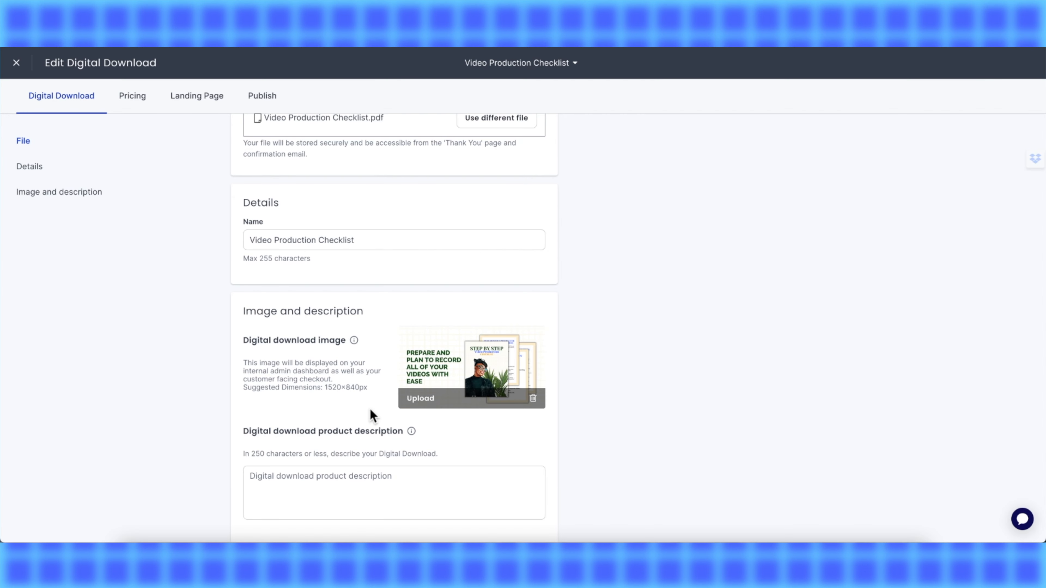
- Focus the product description field, then switch to Canva and copy all of the headline text
scroll(318, 402, "down", 1)
left_click(306, 446)
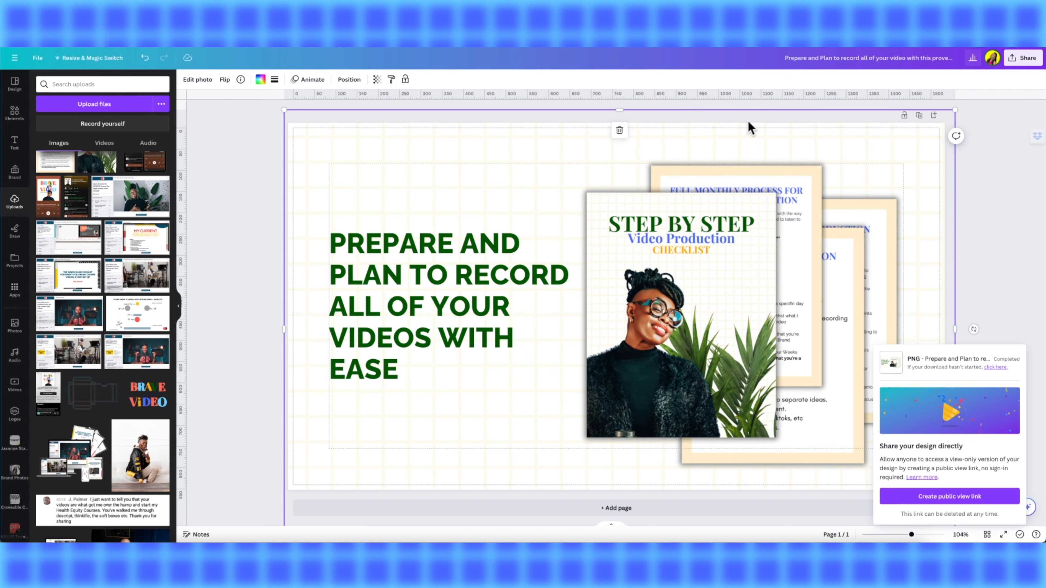
left_click(467, 275)
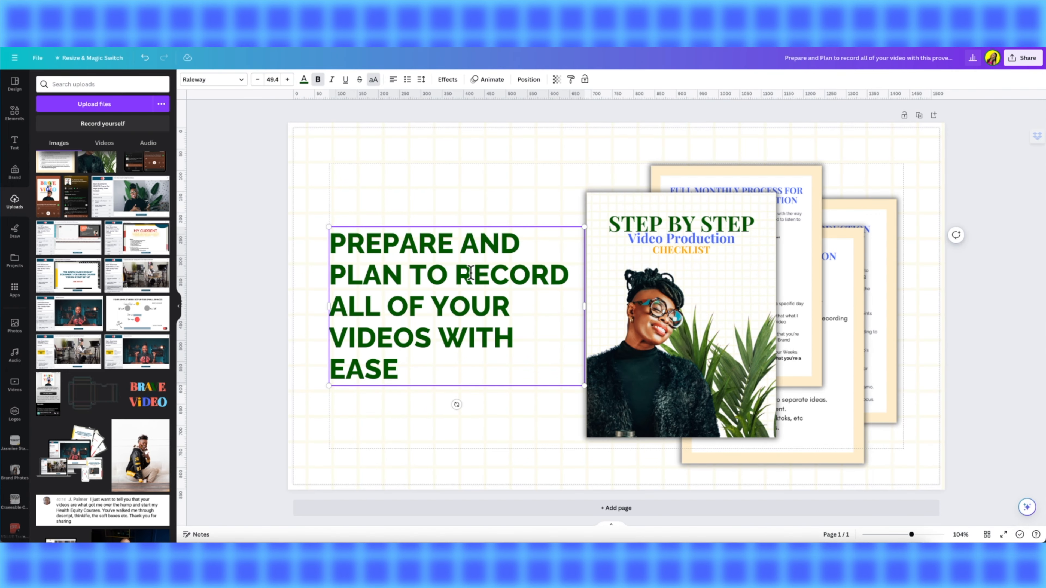
left_click(419, 370)
left_click_drag(430, 366, 333, 245)
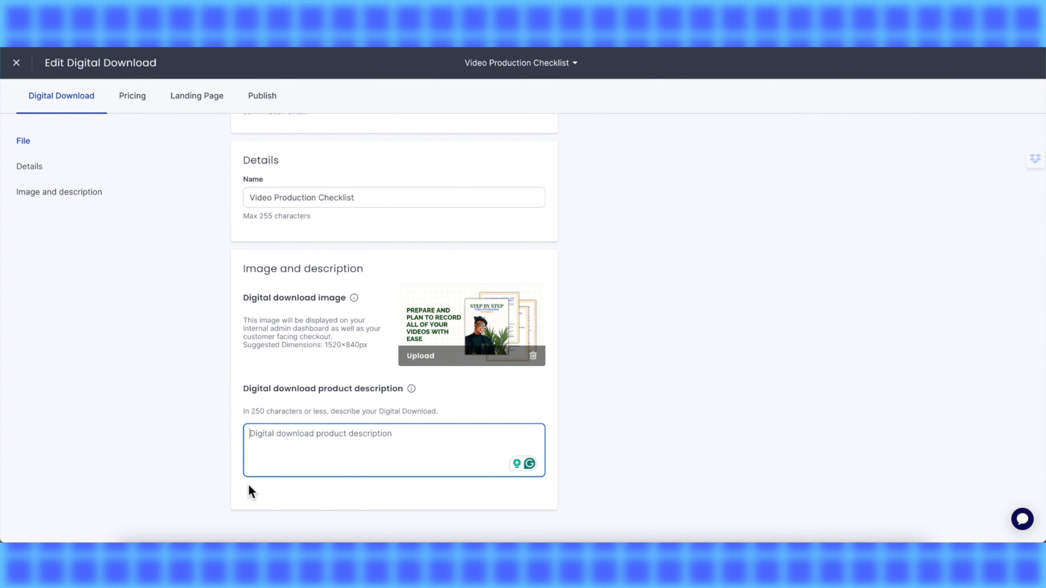
- Paste the headline into the digital download product description, add a period, and save the settings
type("Prepare and Plan to record all of your videos with ease")
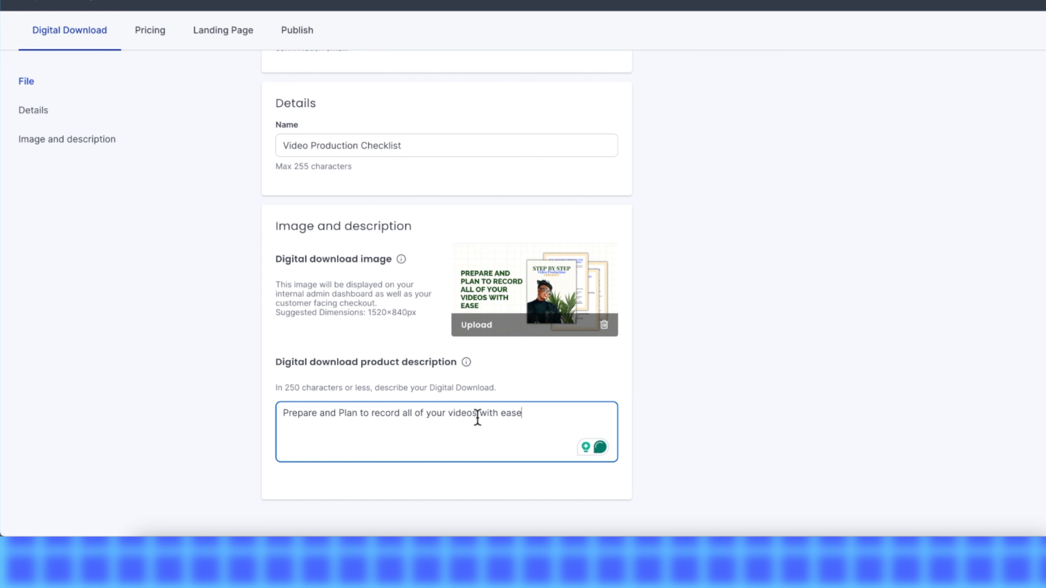
type(".")
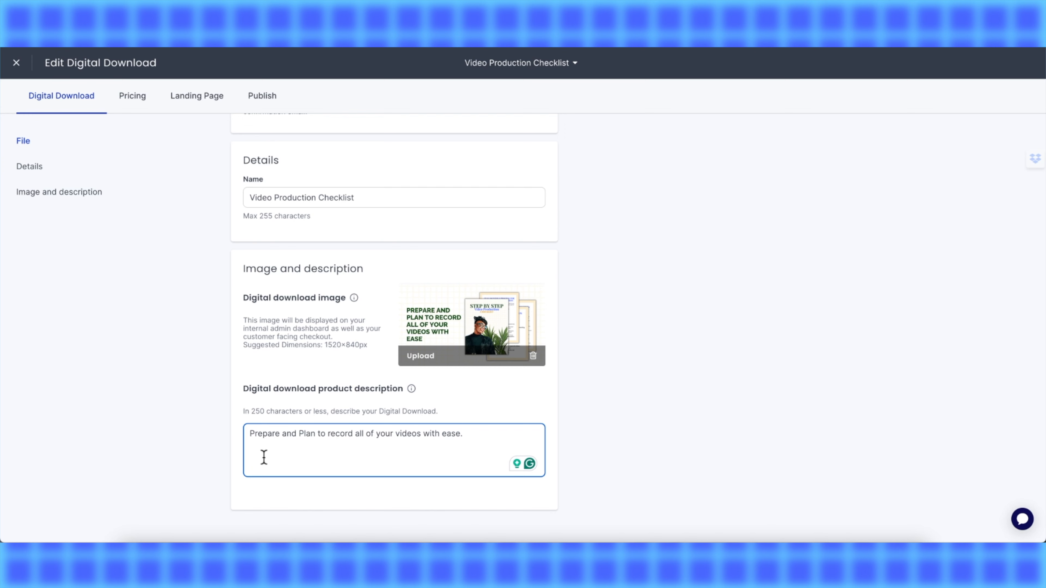
scroll(263, 457, "up", 4)
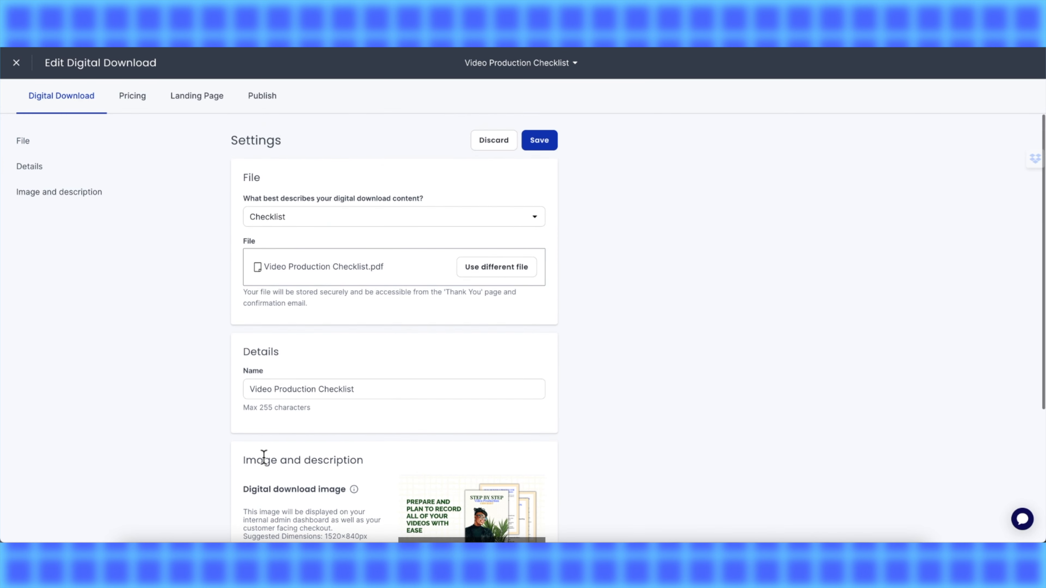
scroll(264, 457, "down", 4)
scroll(264, 458, "up", 5)
left_click(536, 144)
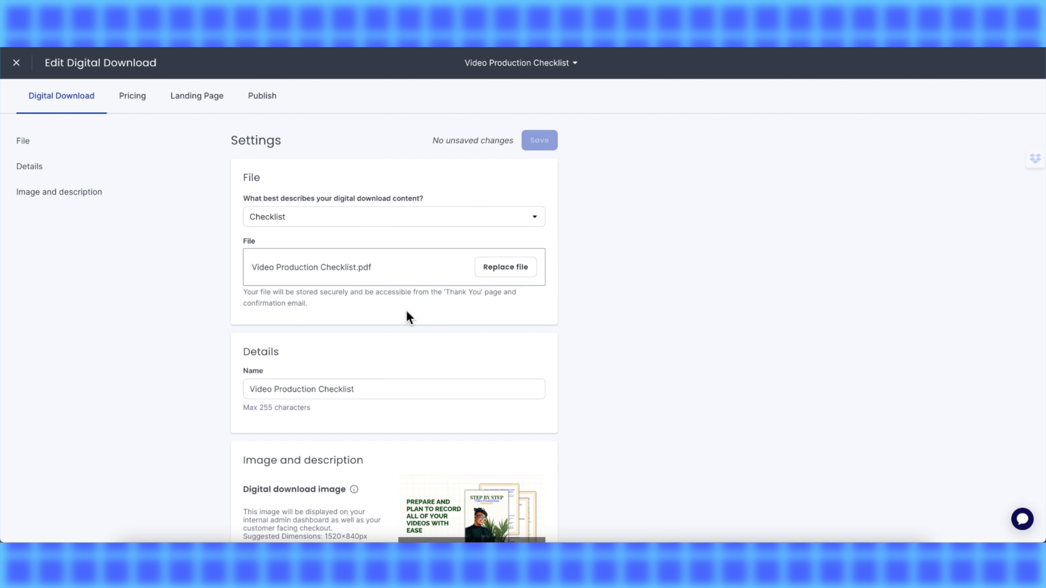
- Open the Pricing tab and copy the link of the primary price
scroll(406, 309, "down", 5)
scroll(406, 310, "up", 5)
left_click(136, 102)
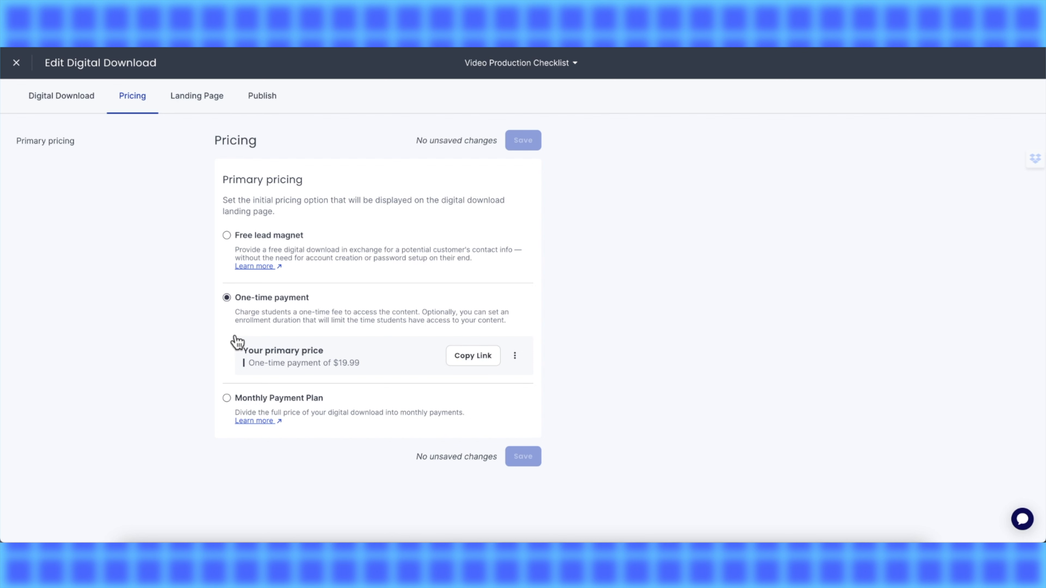
left_click(478, 356)
- Open the Landing Page tab and scroll through the page preview
left_click(199, 105)
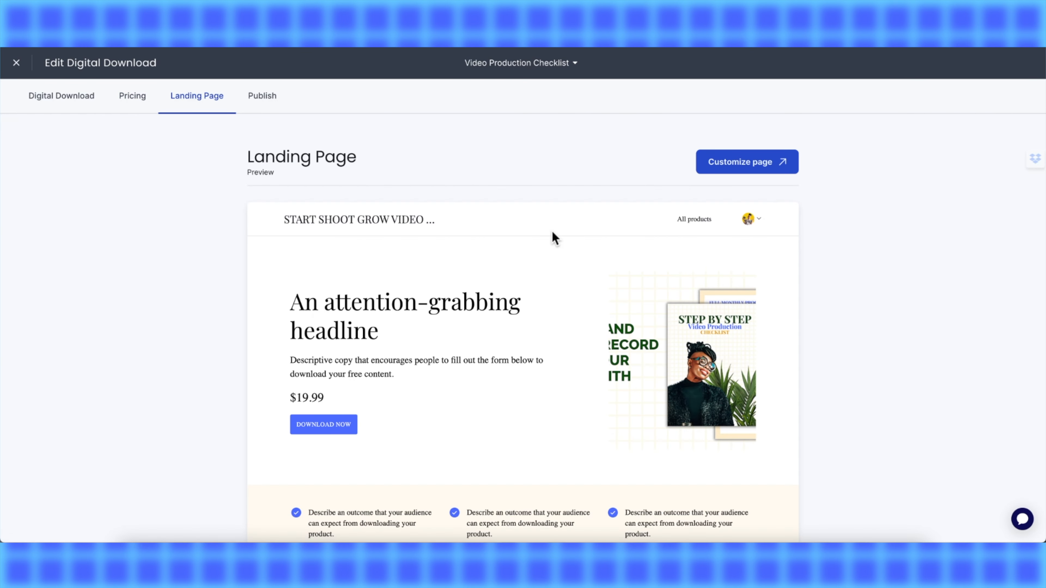
scroll(546, 316, "down", 1)
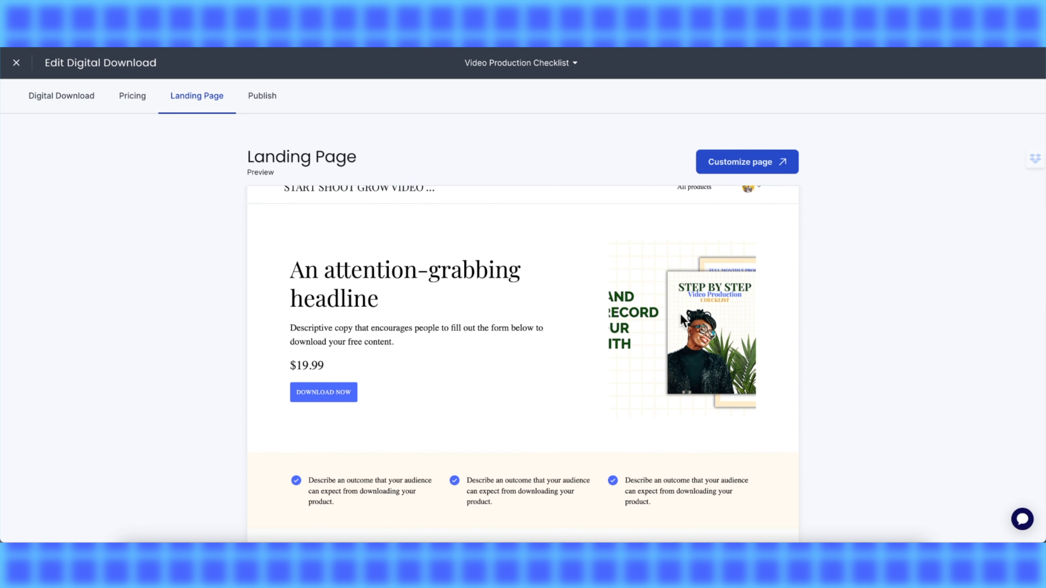
scroll(679, 313, "down", 3)
scroll(679, 313, "down", 10)
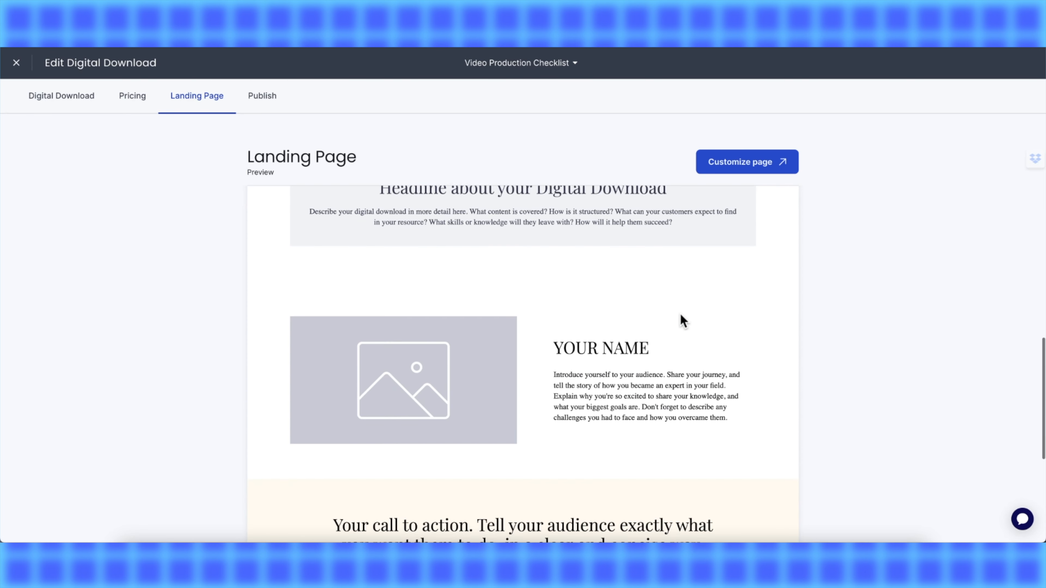
scroll(700, 354, "down", 6)
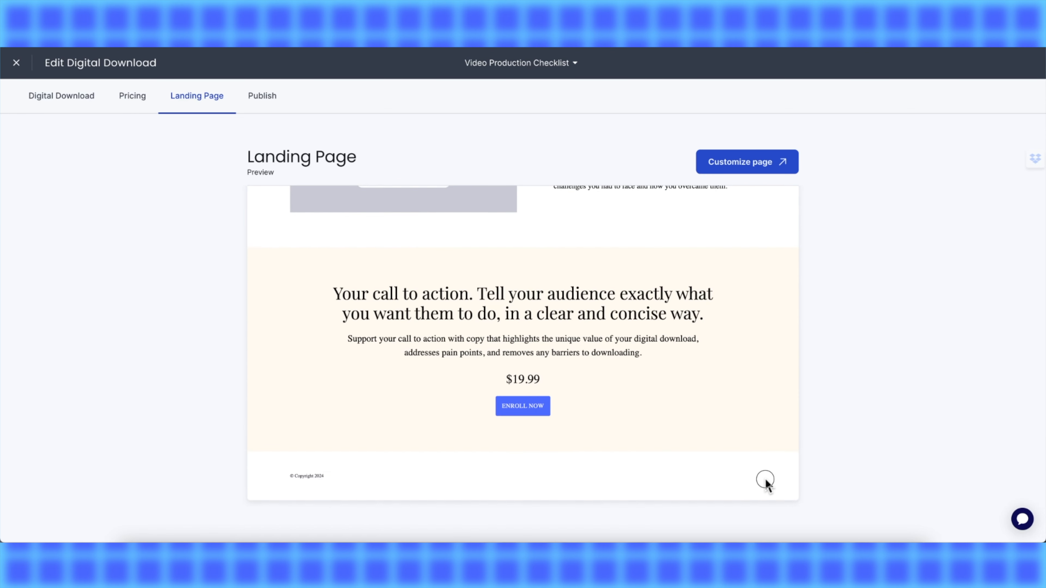
- Open the landing page customizer for the digital download and choose to create content from scratch
scroll(563, 374, "up", 14)
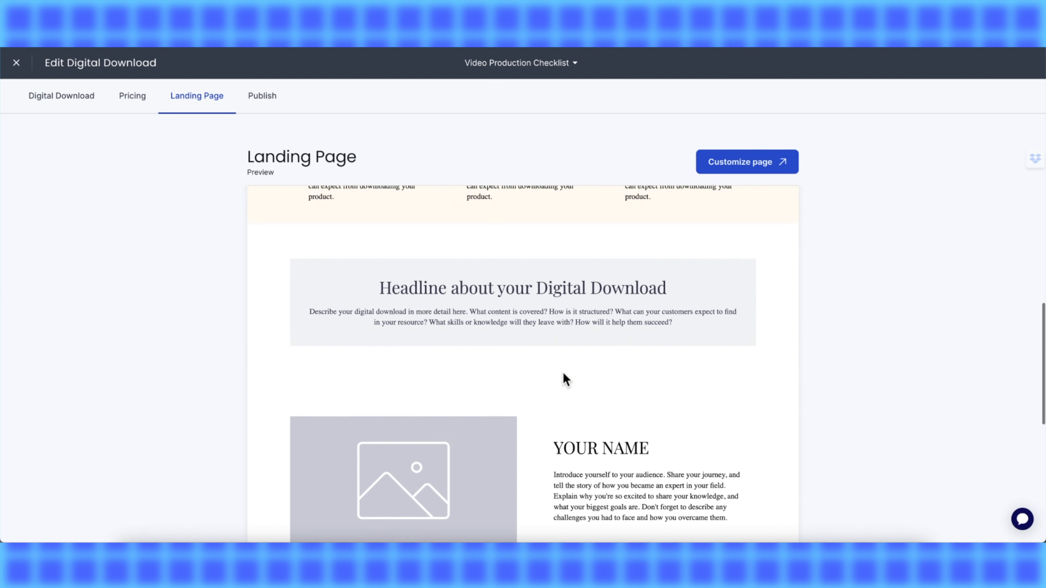
scroll(563, 372, "up", 5)
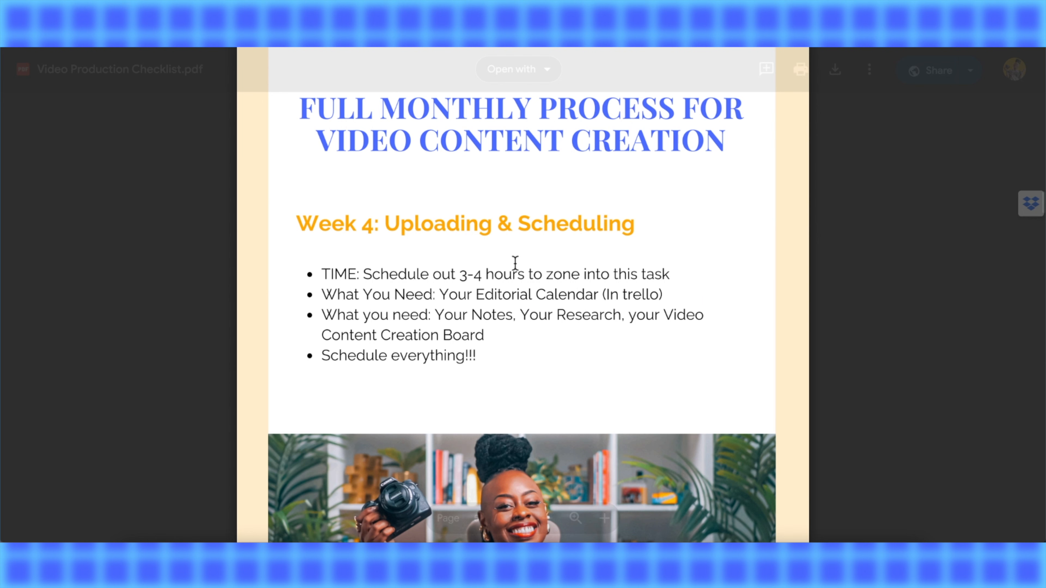
scroll(515, 263, "down", 5)
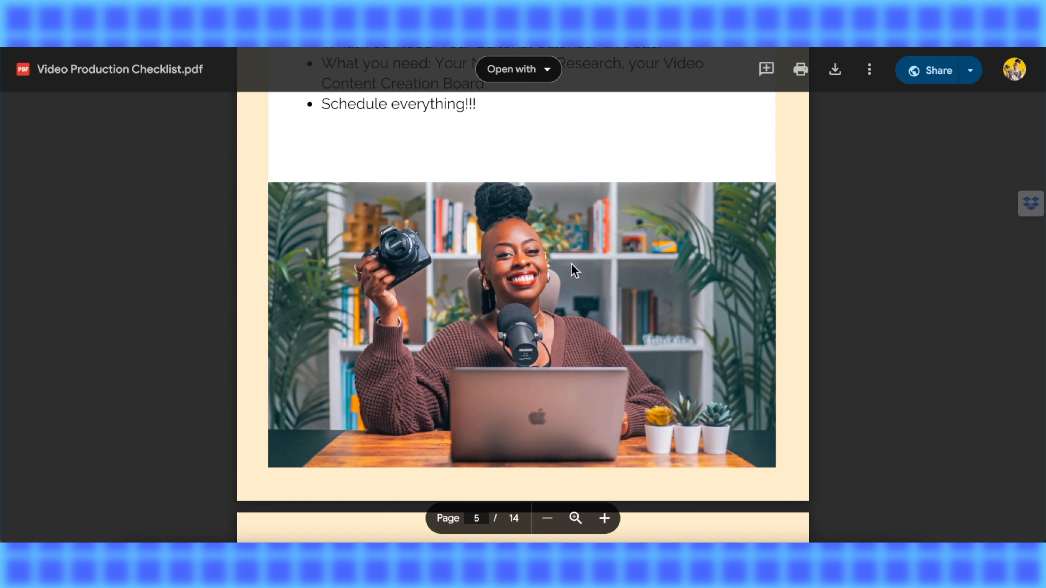
scroll(572, 268, "down", 5)
scroll(572, 270, "up", 5)
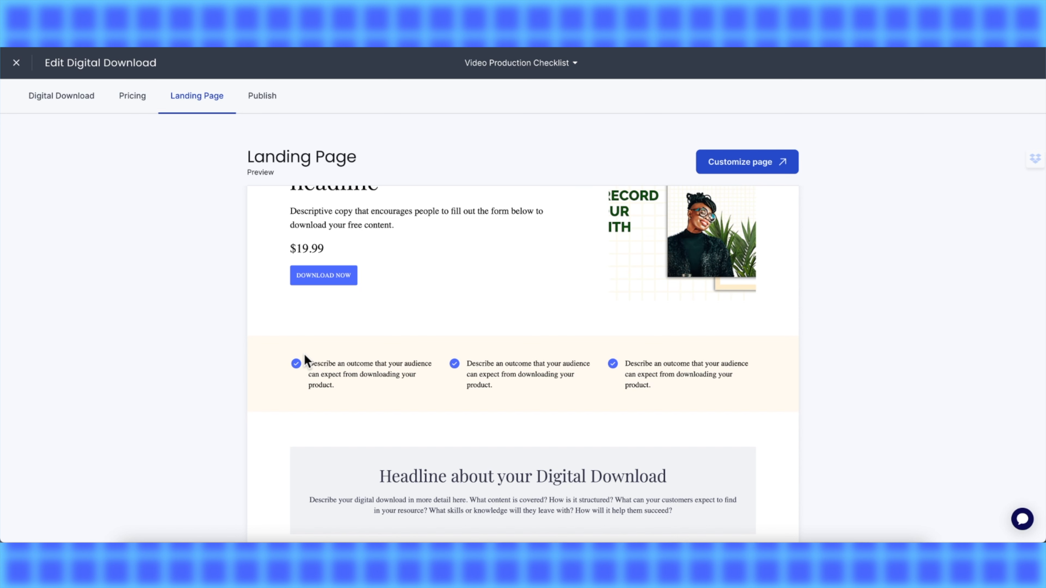
scroll(340, 373, "up", 4)
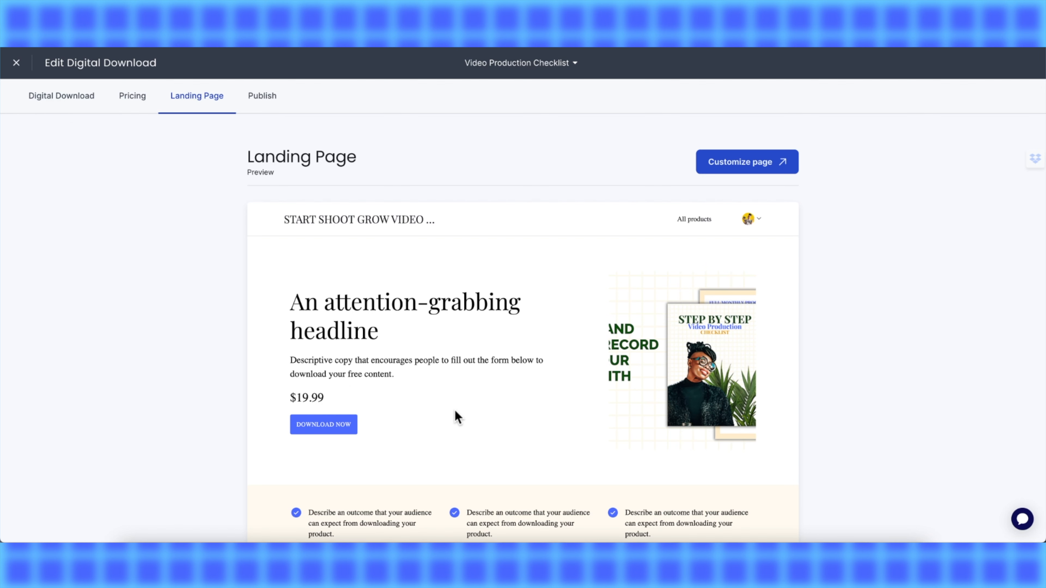
left_click(729, 163)
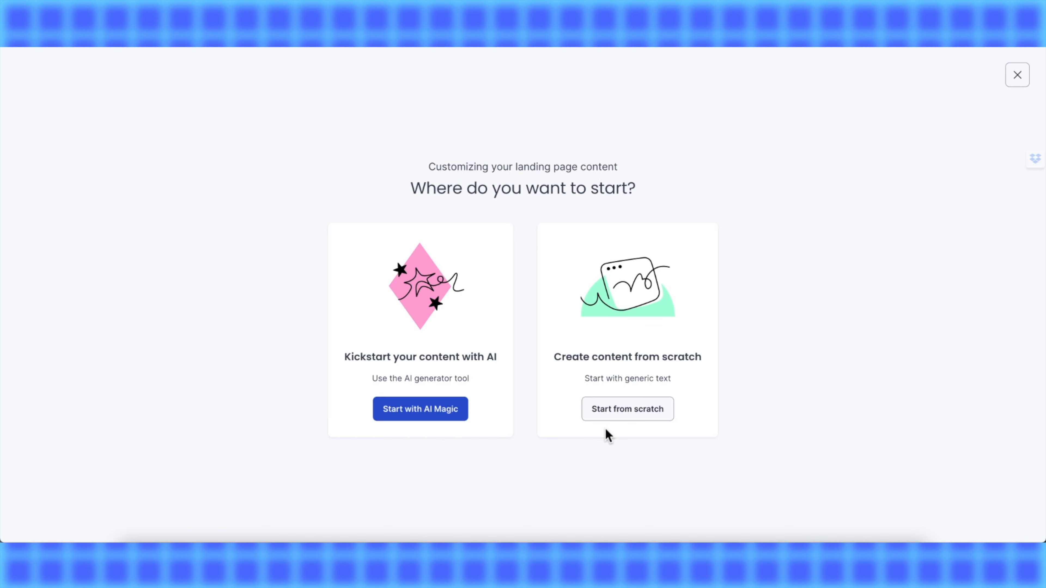
left_click(609, 416)
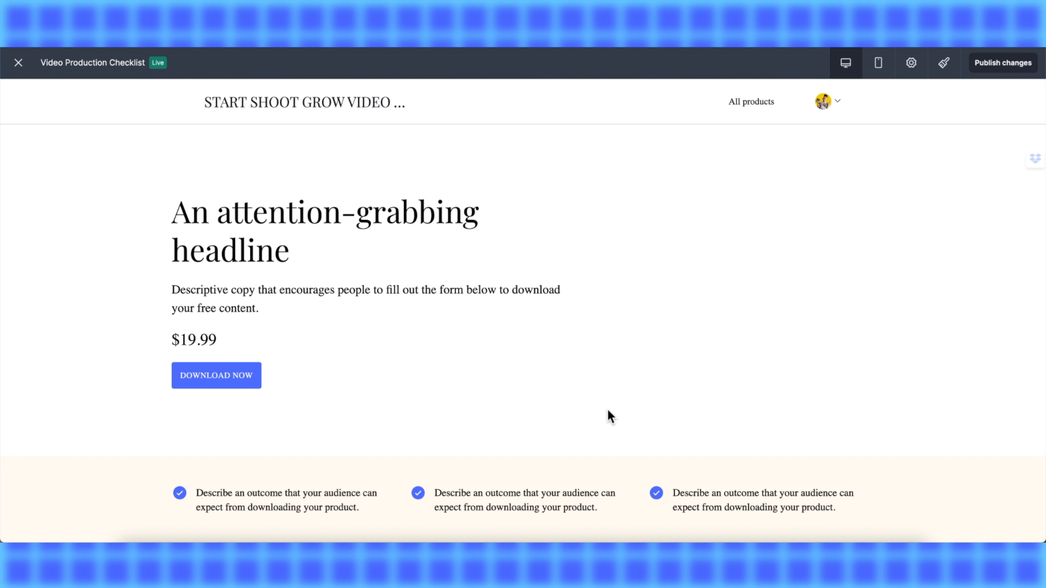
- Try a different Design layout for the About section, then switch back to the original layout
scroll(419, 364, "down", 9)
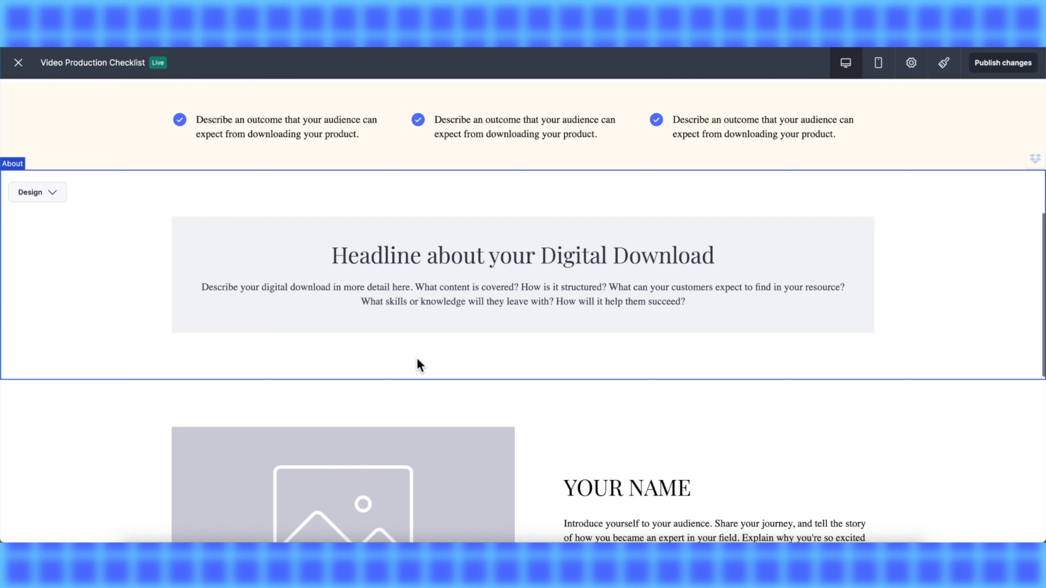
scroll(419, 365, "down", 11)
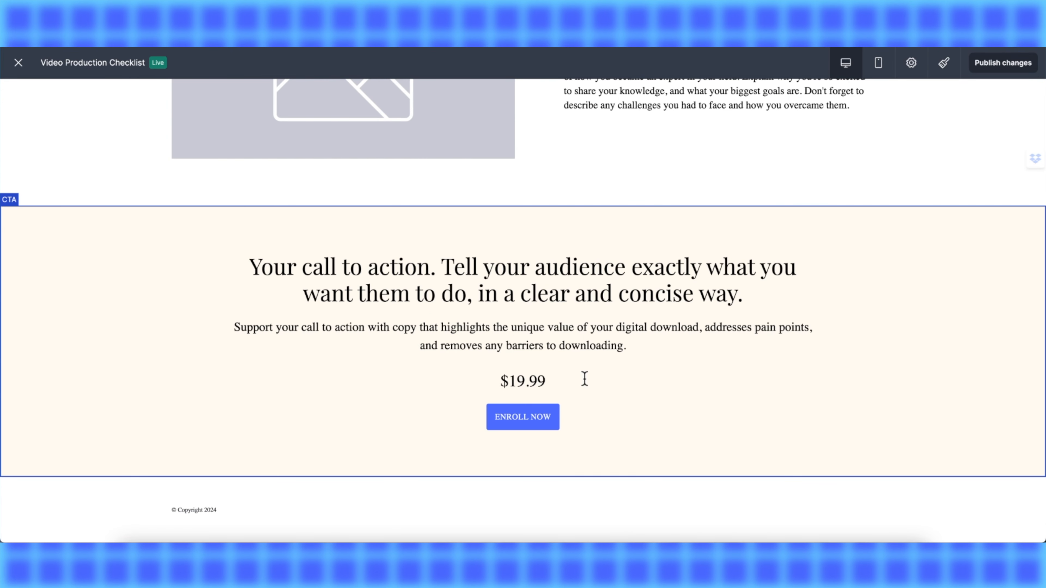
double_click(416, 291)
double_click(460, 329)
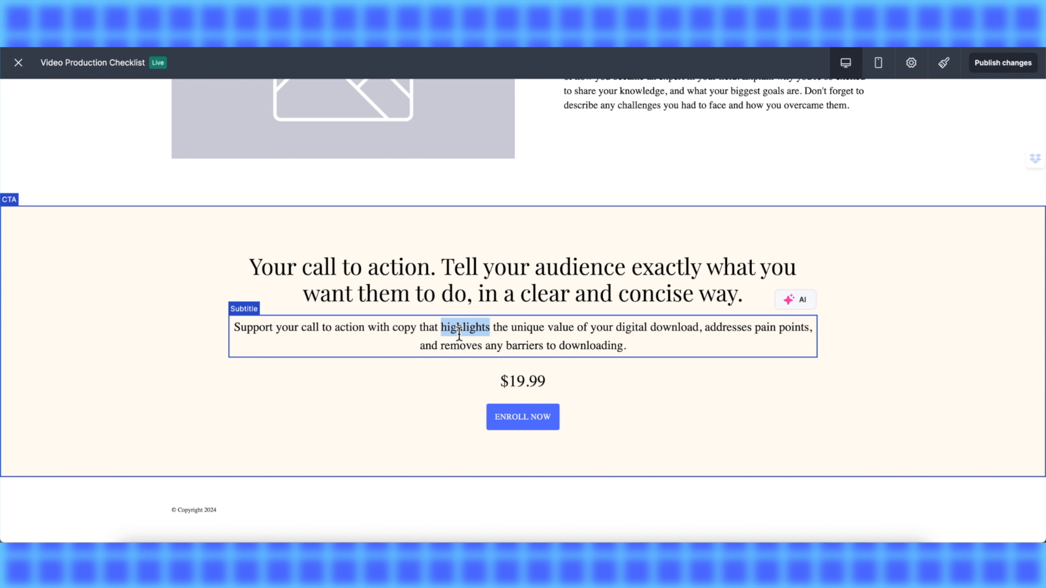
left_click(199, 265)
scroll(199, 265, "up", 20)
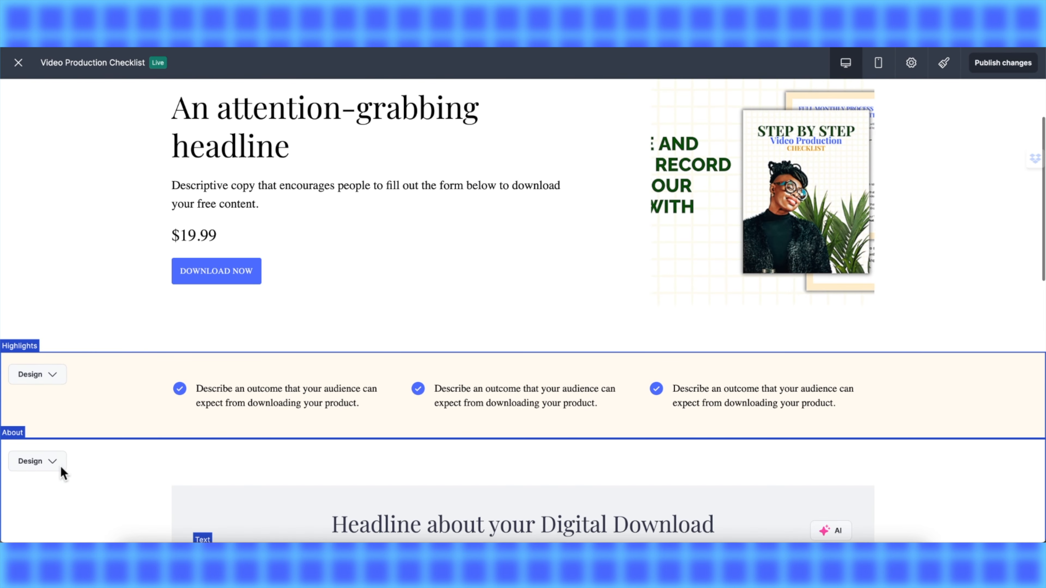
left_click(43, 460)
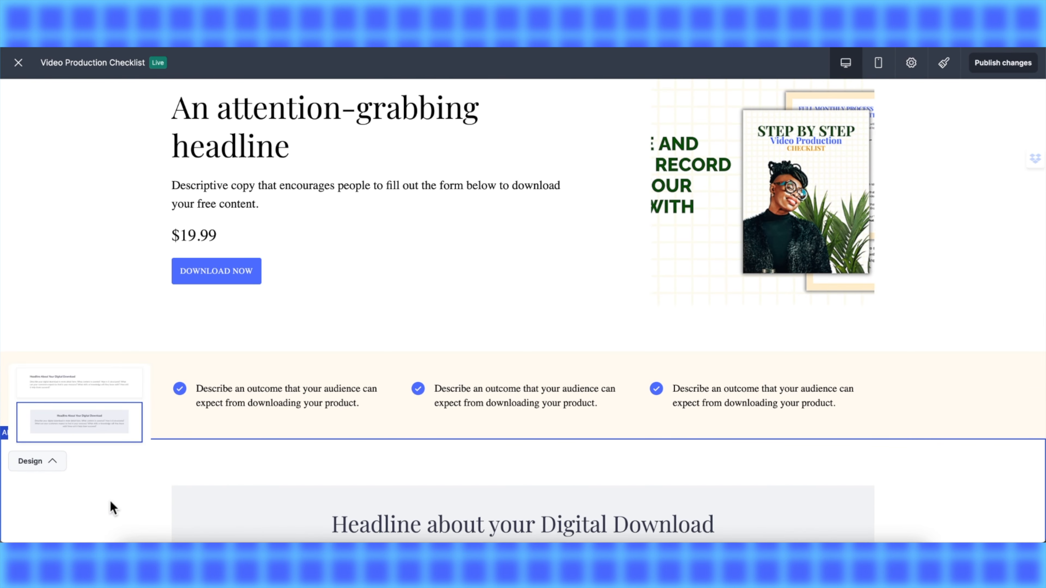
scroll(305, 520, "down", 5)
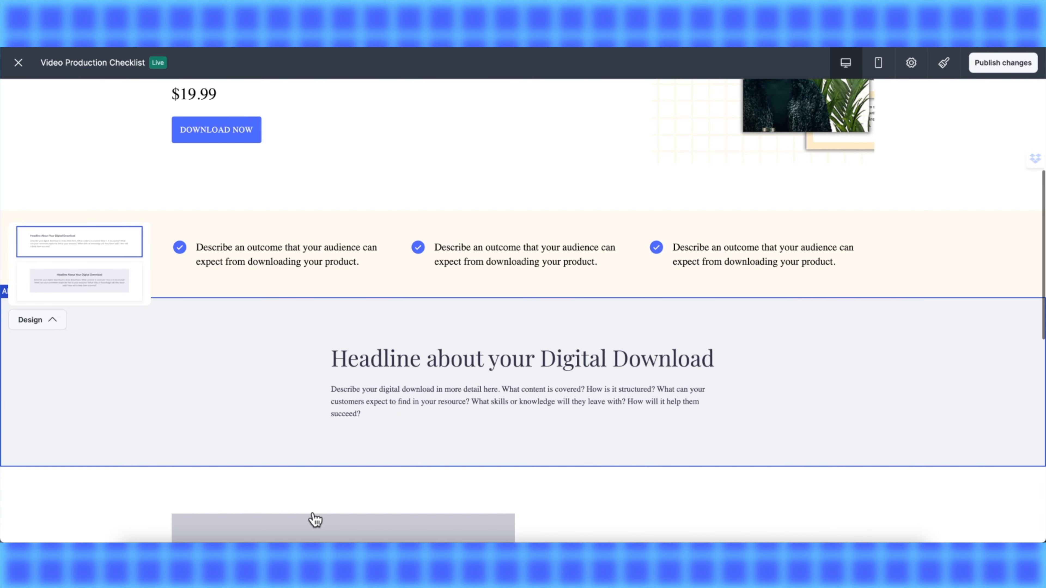
left_click(55, 284)
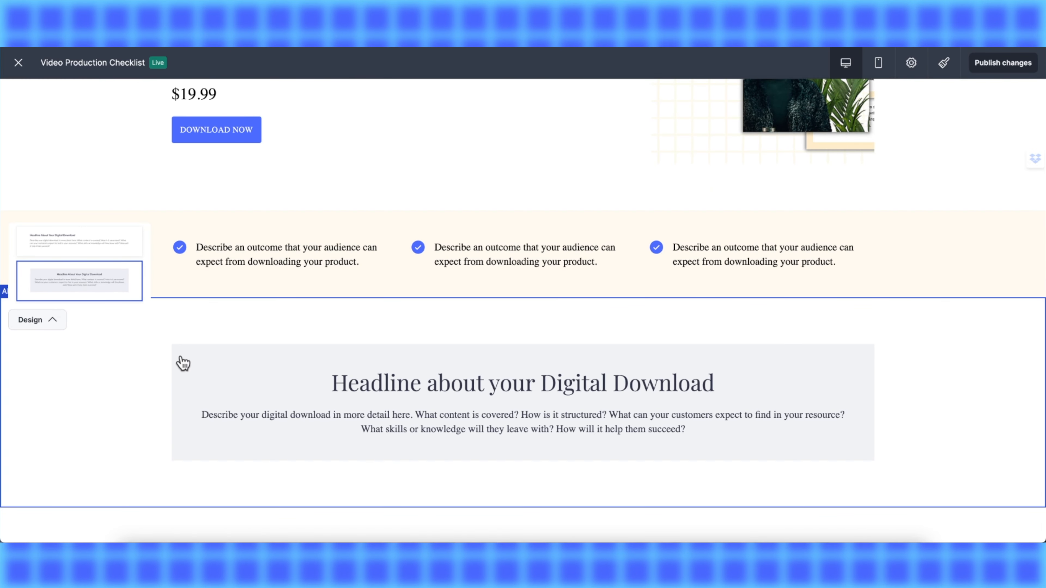
scroll(205, 373, "up", 4)
scroll(431, 366, "up", 4)
scroll(432, 366, "down", 5)
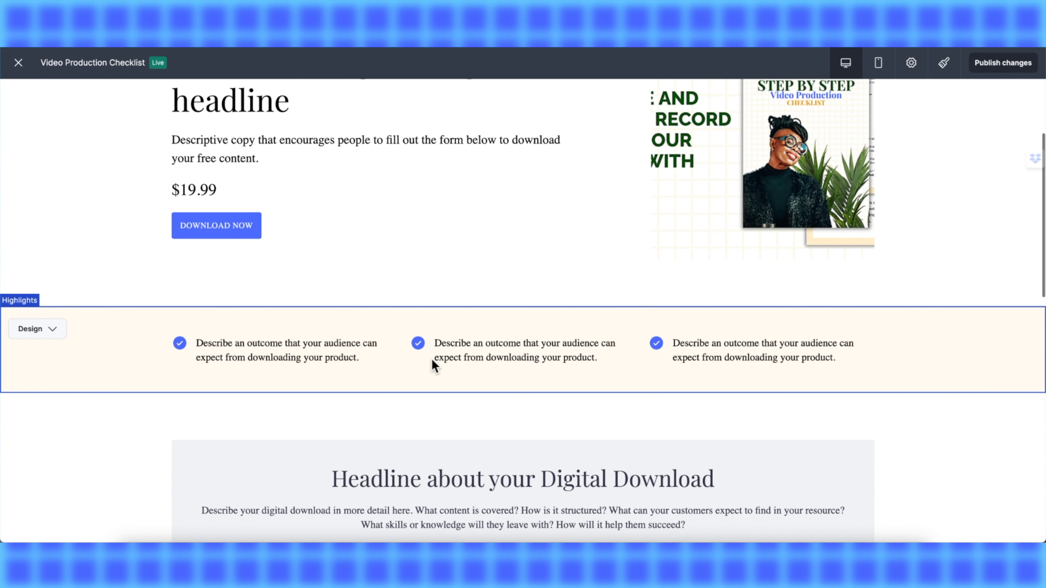
- Try the image-and-outcomes Design layout for the Highlights section, then switch back to the original layout
left_click(29, 328)
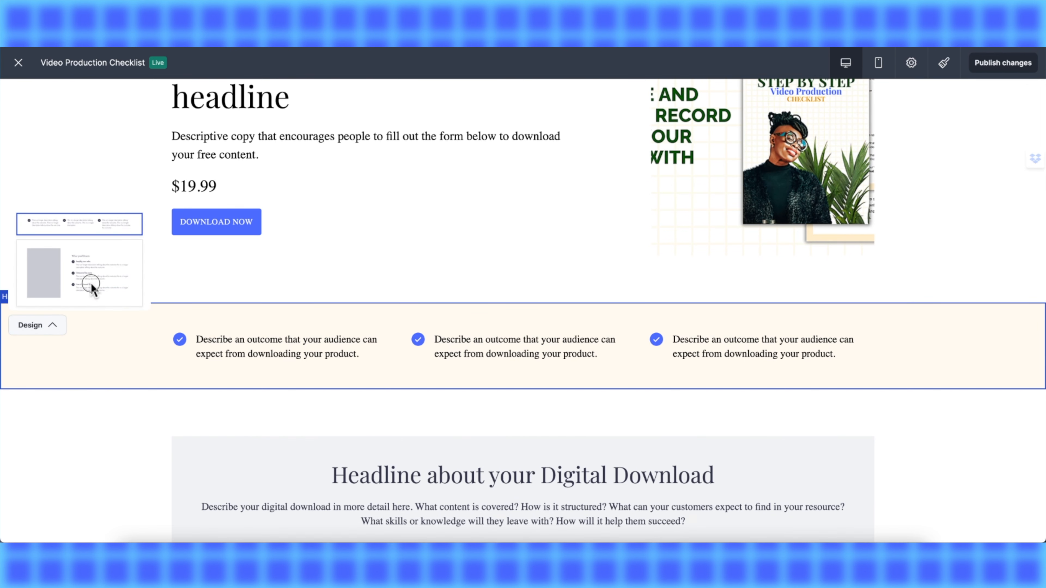
left_click(91, 284)
scroll(620, 524, "down", 6)
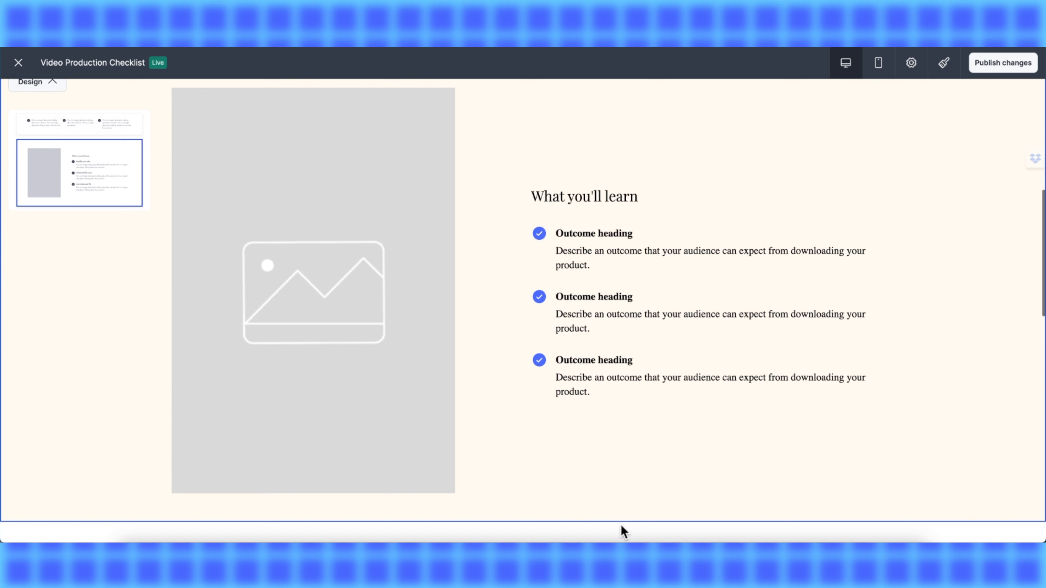
left_click(85, 119)
- Replace the hero banner image with the stacked-pages checklist mockup graphic uploaded from Downloads and apply it
scroll(706, 387, "up", 5)
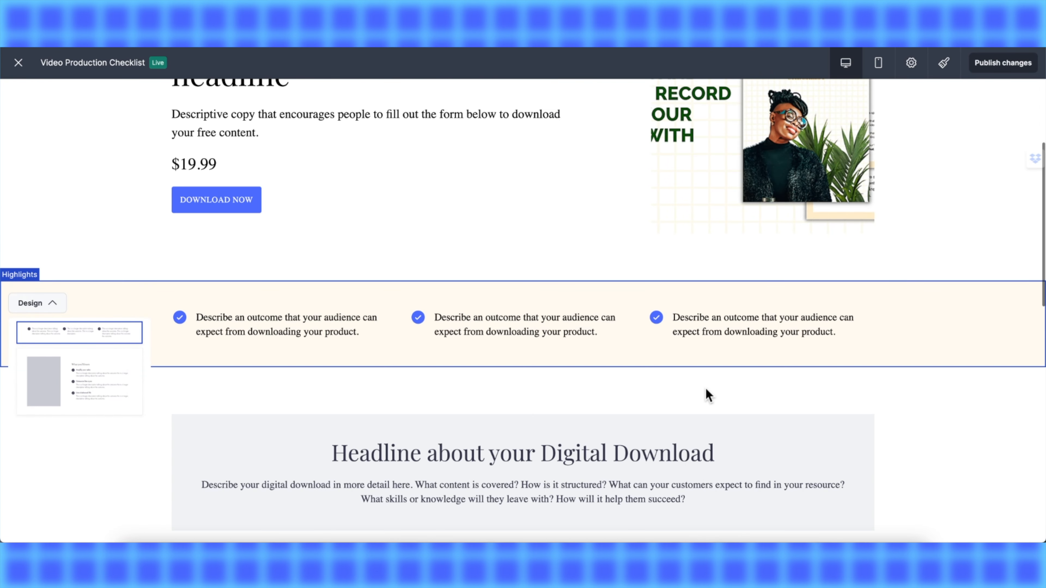
scroll(689, 359, "up", 5)
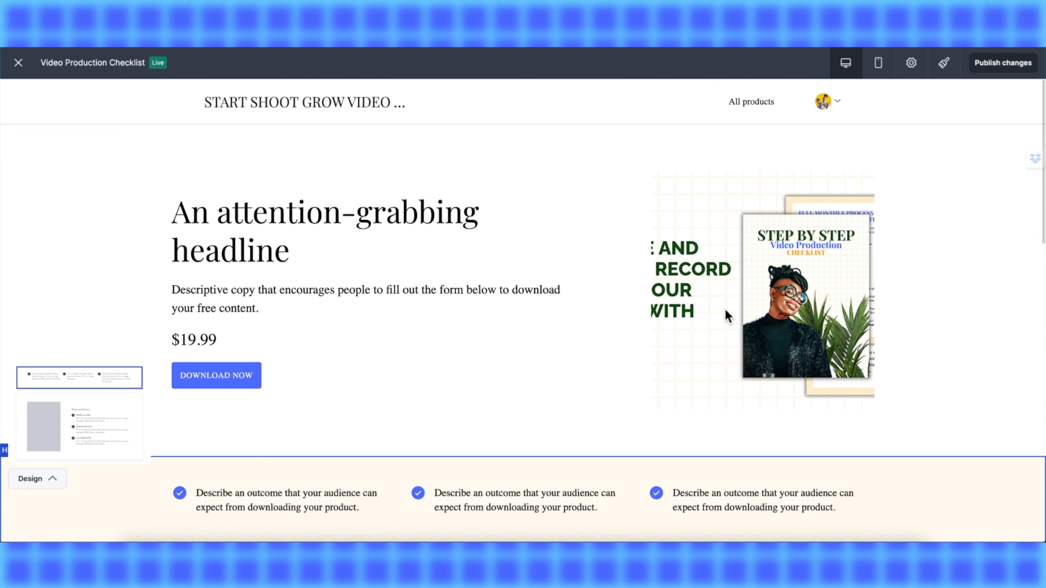
left_click(726, 314)
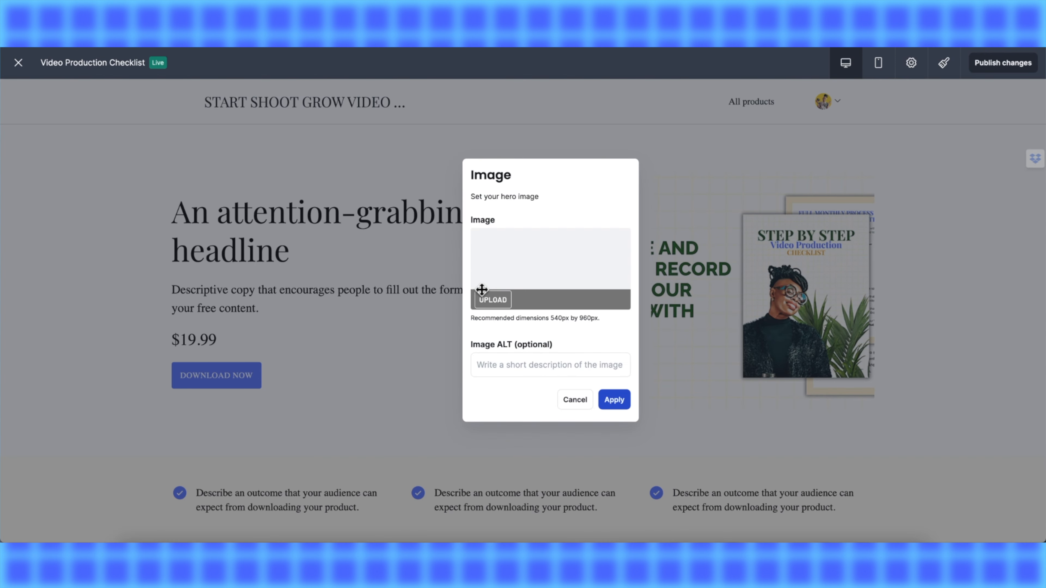
left_click(485, 304)
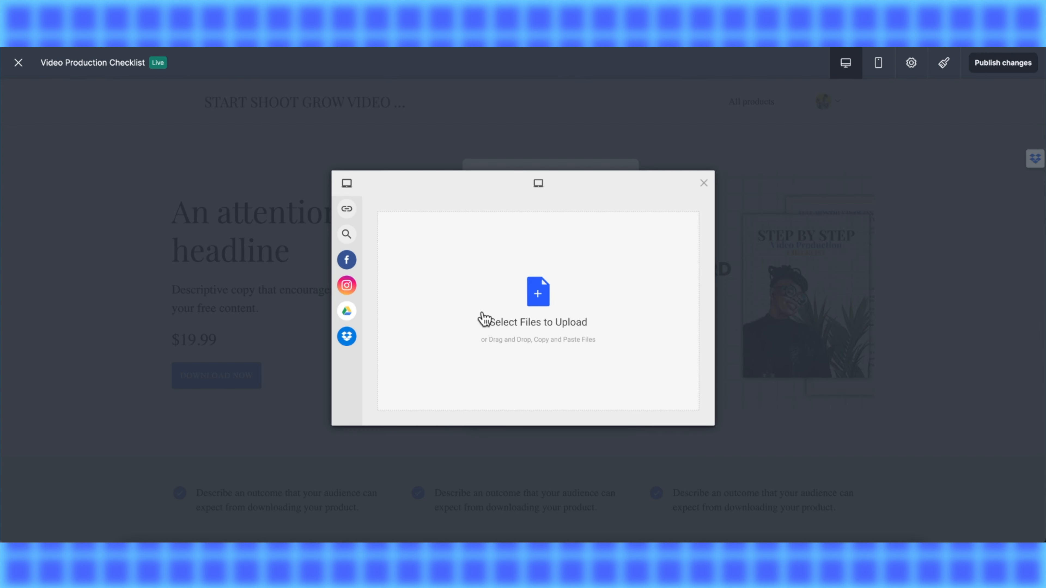
left_click(534, 299)
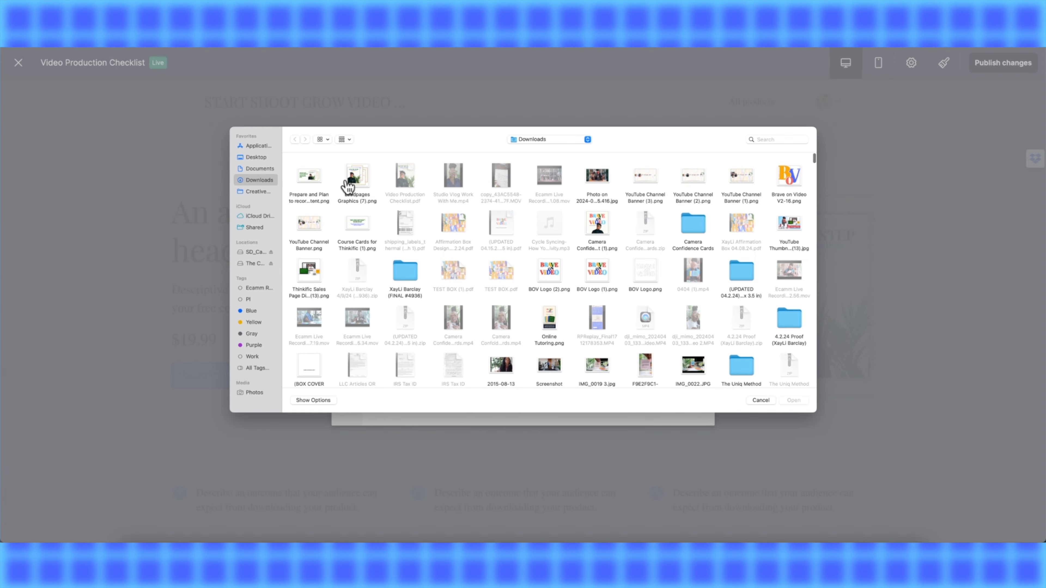
left_click(357, 179)
left_click(782, 403)
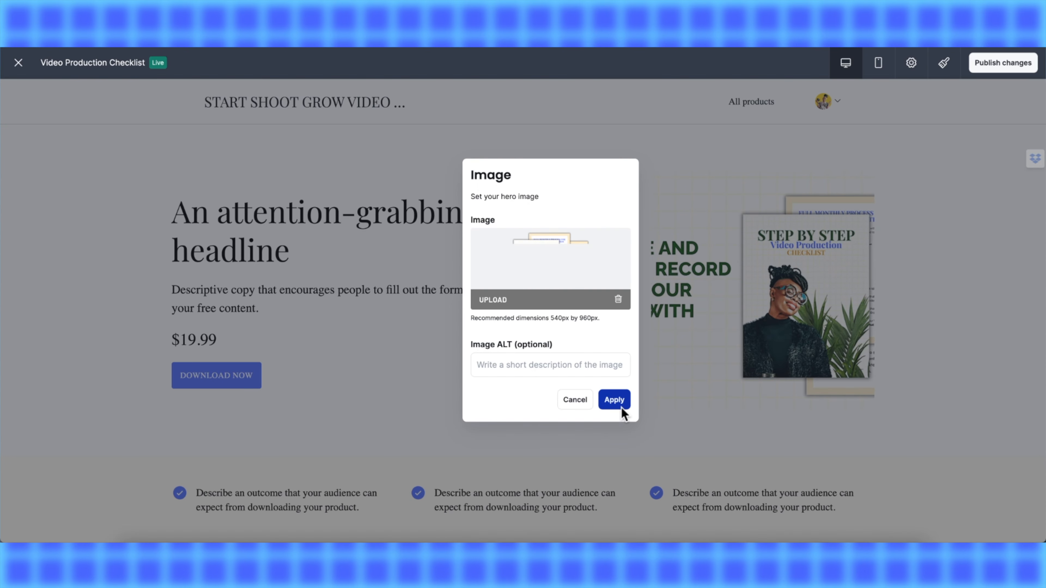
left_click(614, 401)
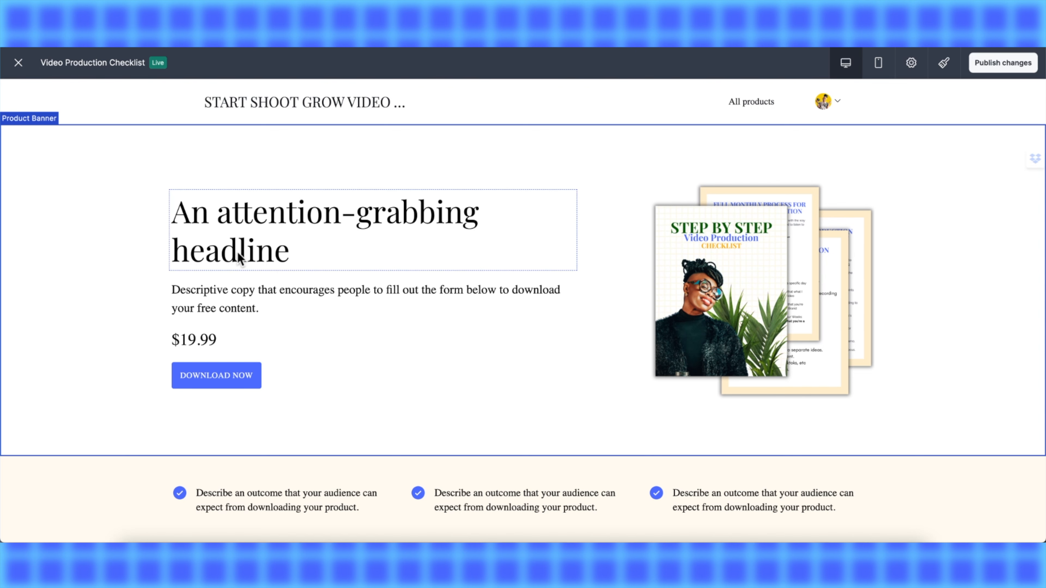
- Scroll through the customized landing page to review its sections
scroll(344, 359, "down", 5)
scroll(344, 359, "down", 10)
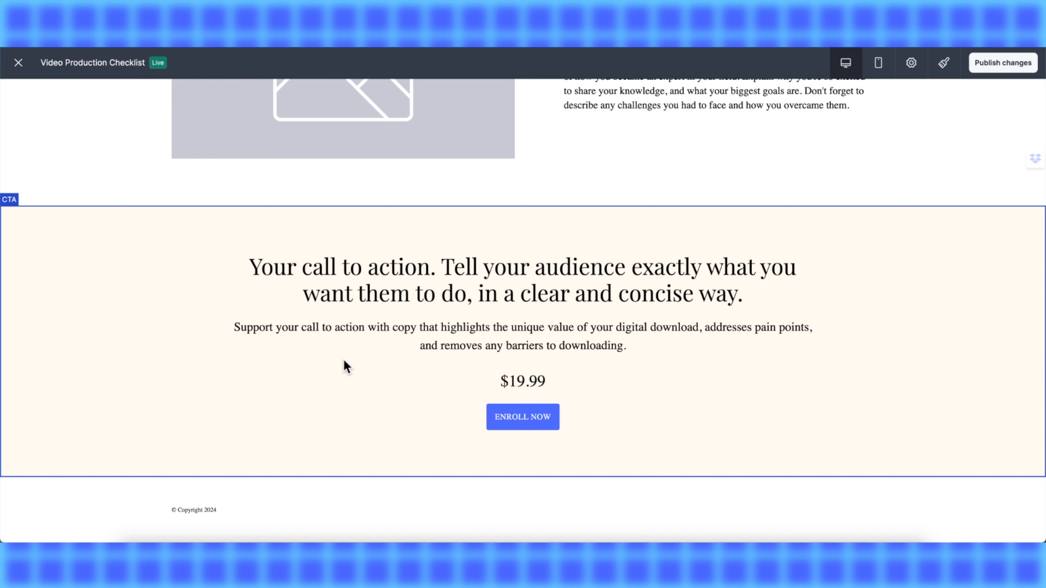
scroll(344, 362, "up", 15)
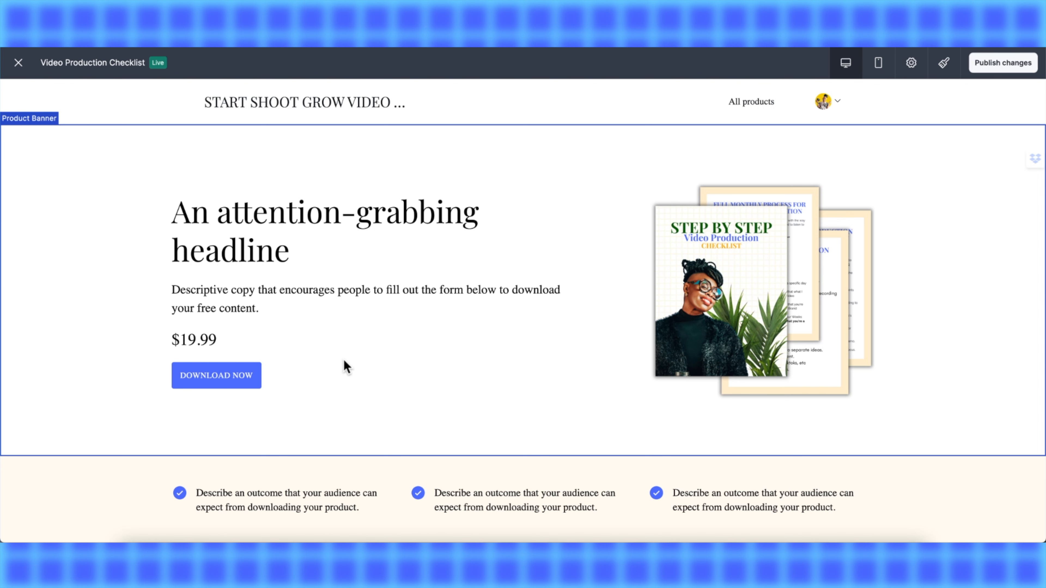
scroll(346, 366, "down", 8)
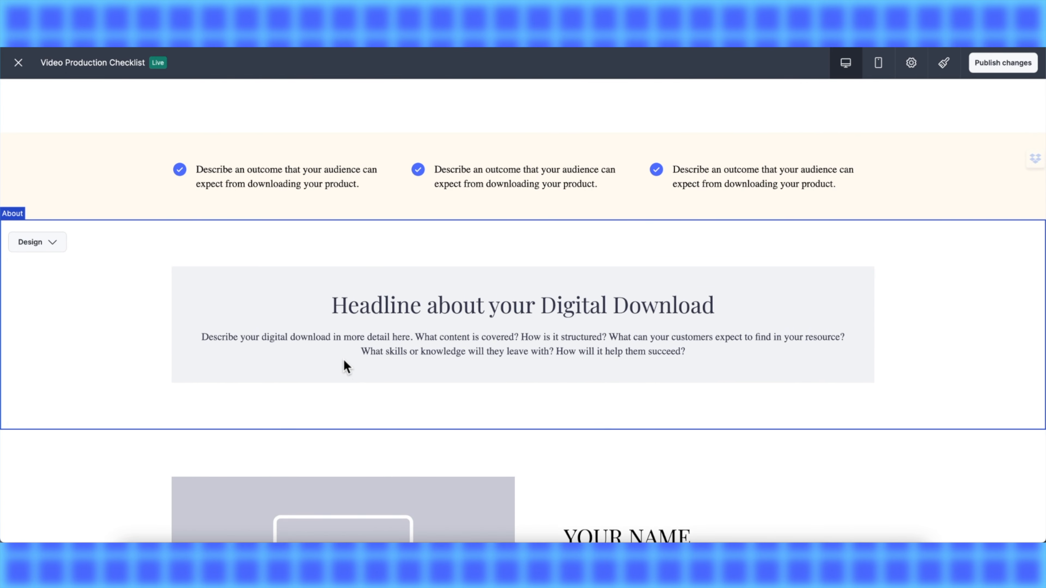
scroll(346, 367, "up", 10)
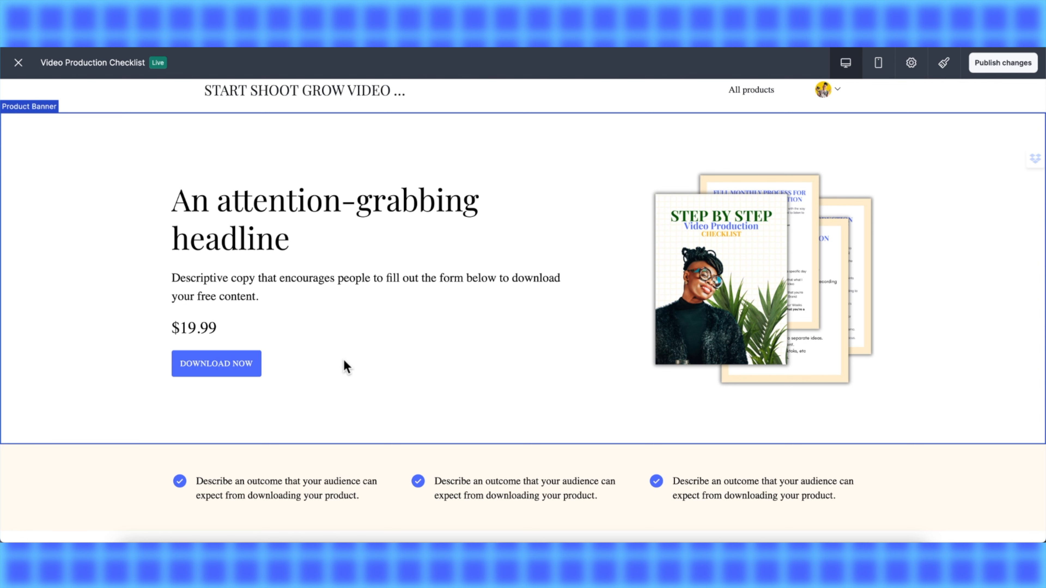